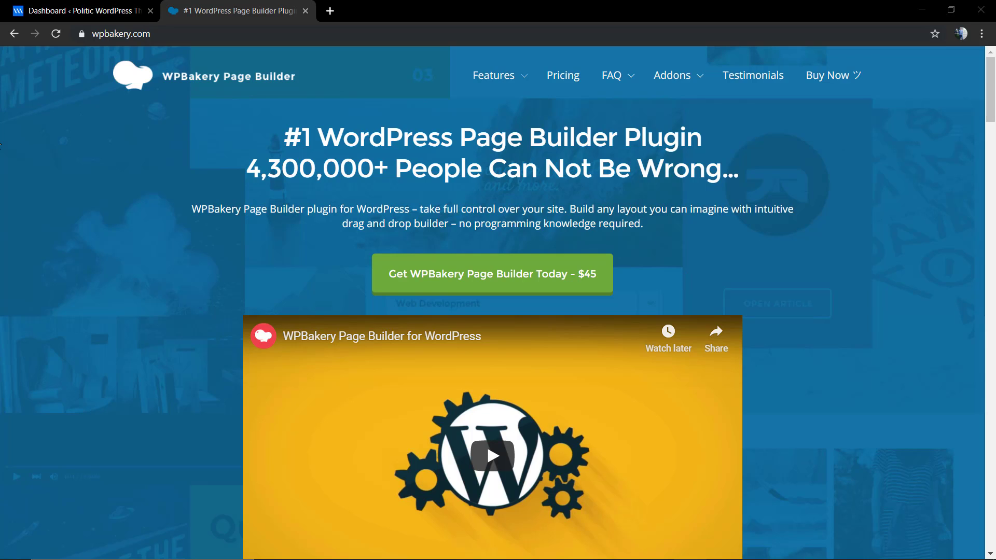
# Switch to the 'Dashboard ‹ Politic WordPress' admin tab and bring up the Pages menu.
pyautogui.click(66, 7)
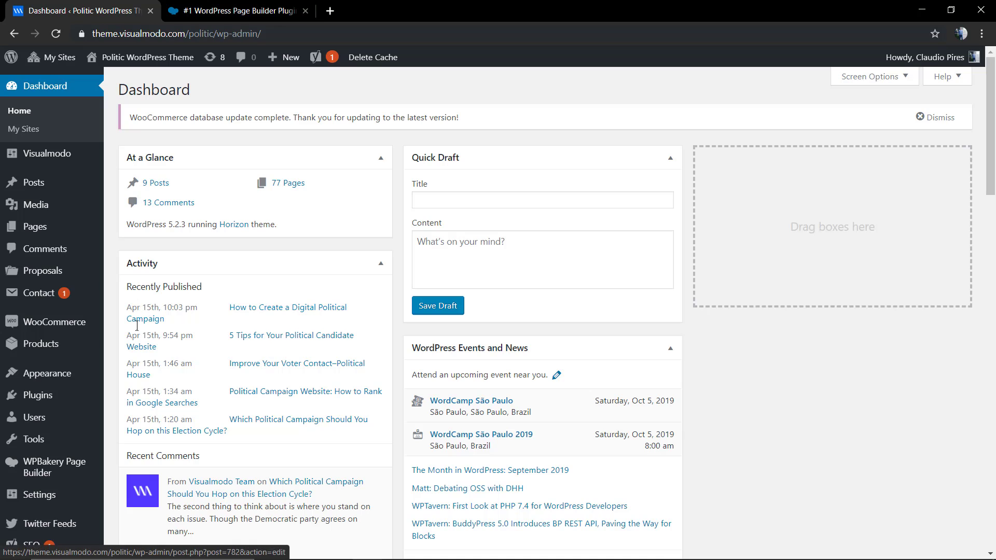
pyautogui.moveTo(61, 224)
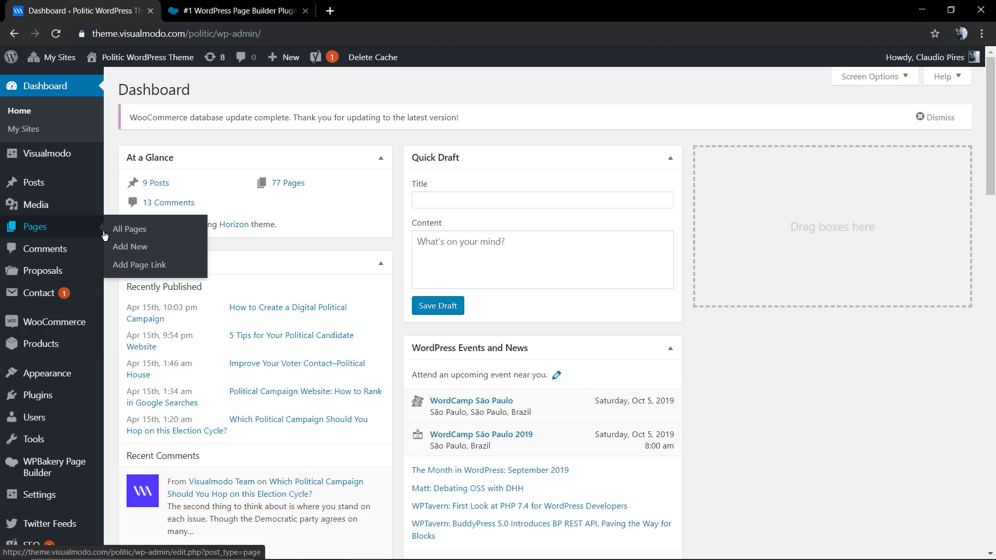
# Start a new page and title it 'Page Heading'.
pyautogui.click(133, 252)
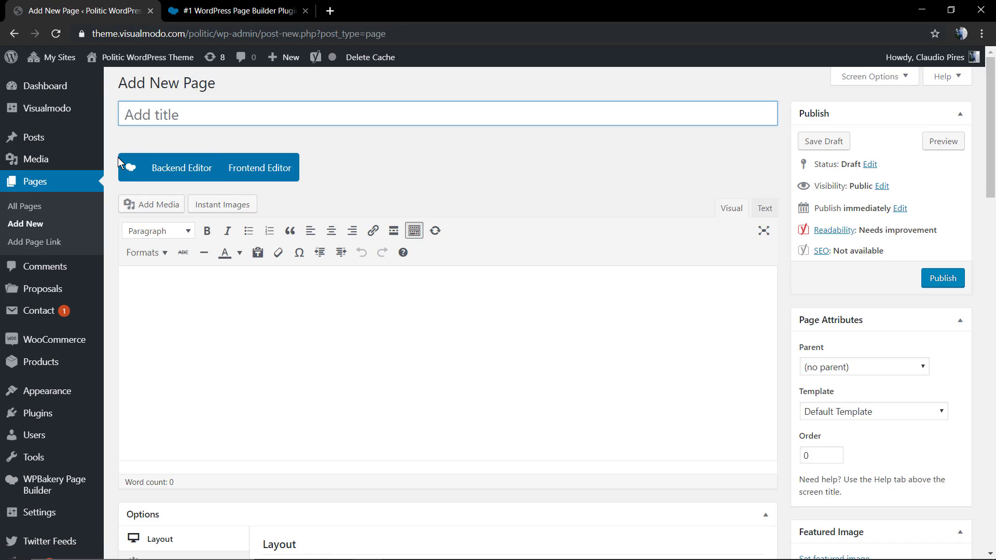
pyautogui.write('Pahe')
pyautogui.press('BackSpace')
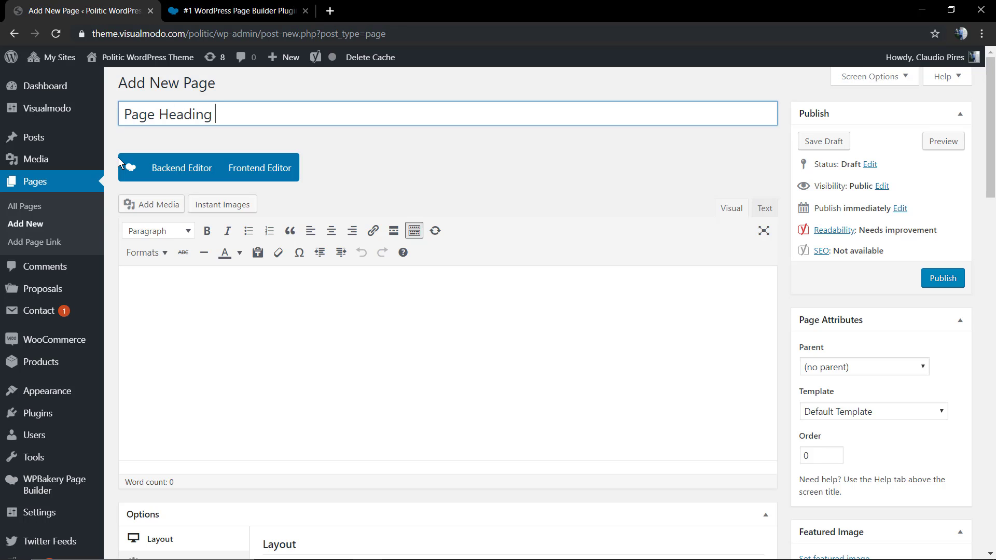
# Look through the page's Options Layout and Settings tabs while the draft saves.
pyautogui.scroll(-6, 341, 347)
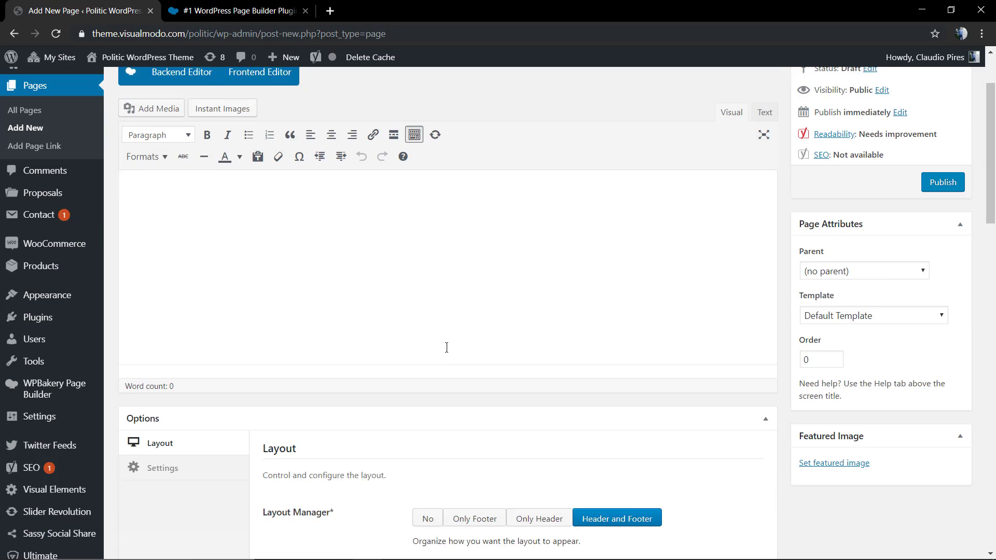
pyautogui.scroll(-2, 393, 332)
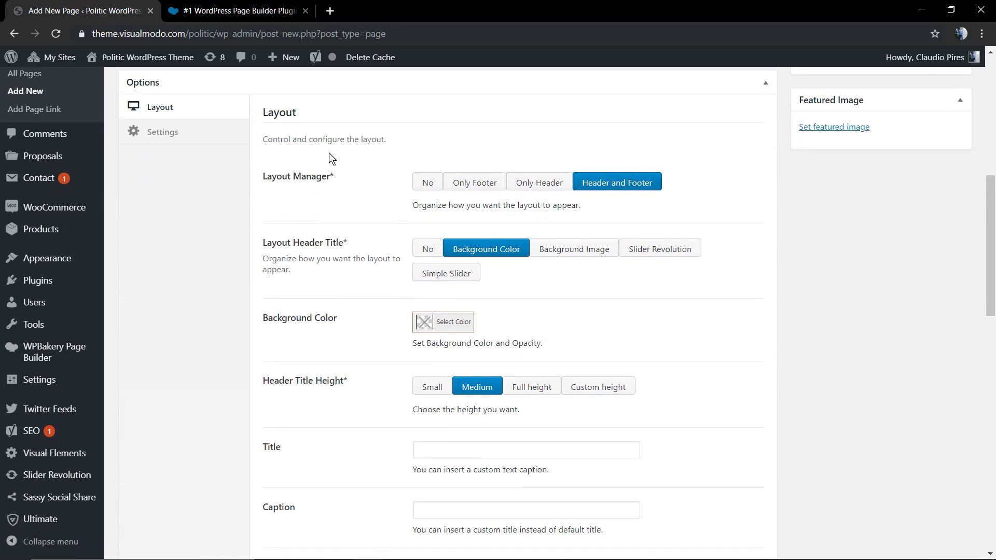
pyautogui.scroll(-4, 370, 141)
pyautogui.scroll(4, 342, 351)
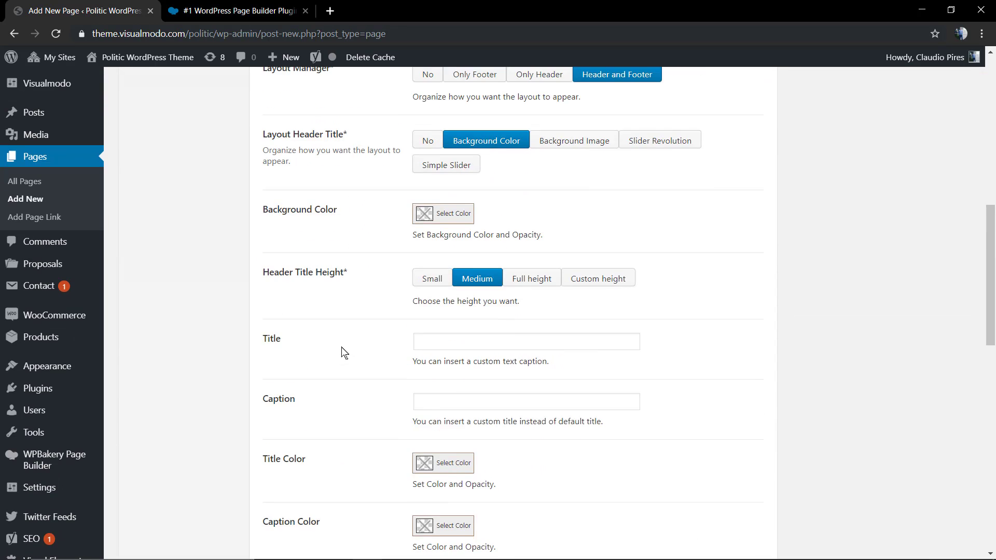
pyautogui.scroll(4, 363, 342)
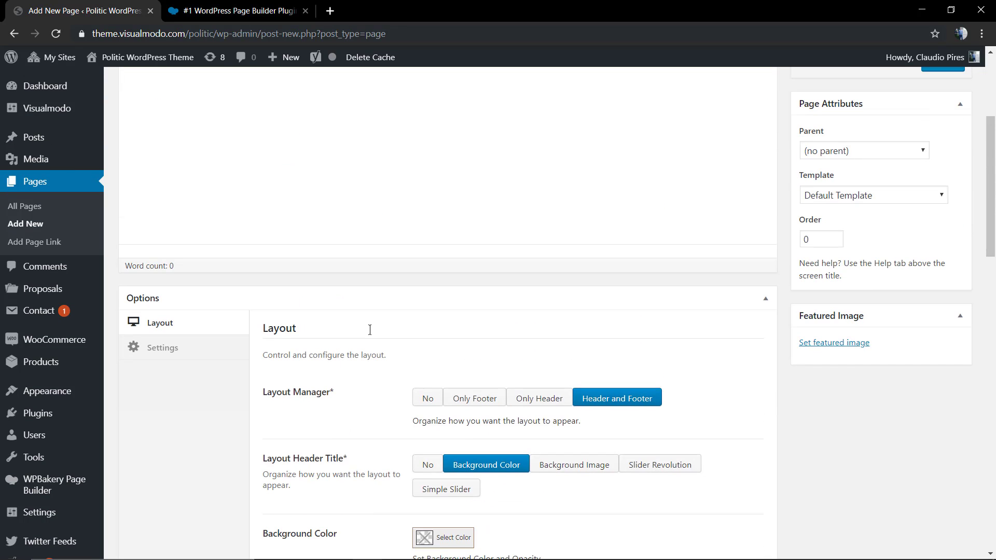
pyautogui.click(177, 351)
pyautogui.scroll(-3, 403, 380)
pyautogui.scroll(1, 213, 240)
pyautogui.click(191, 216)
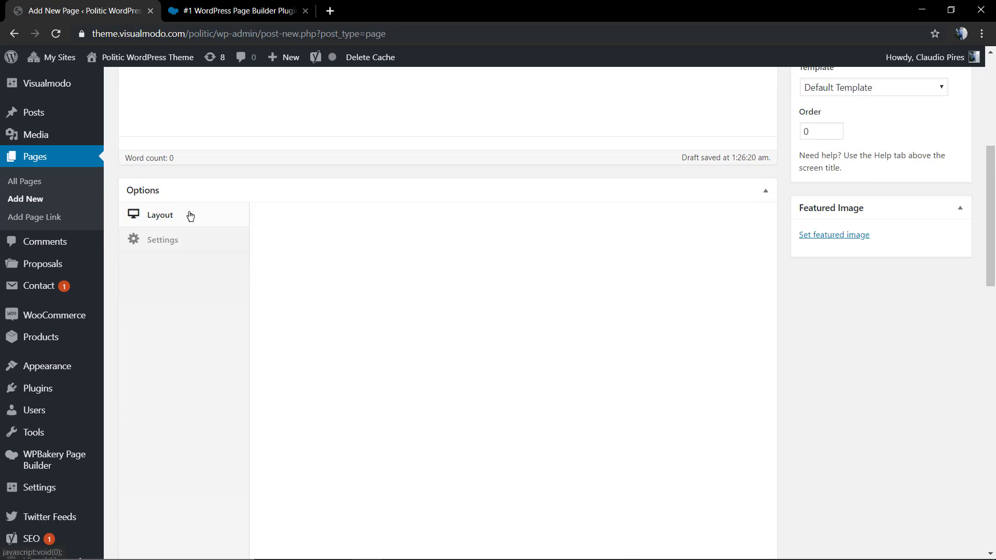
pyautogui.scroll(2, 391, 324)
pyautogui.scroll(-2, 399, 366)
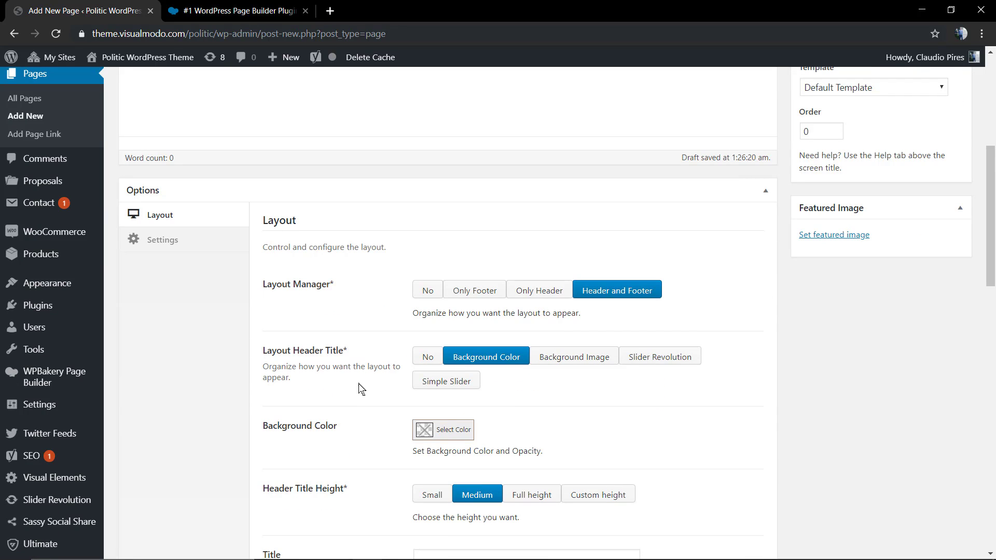
pyautogui.scroll(-4, 406, 390)
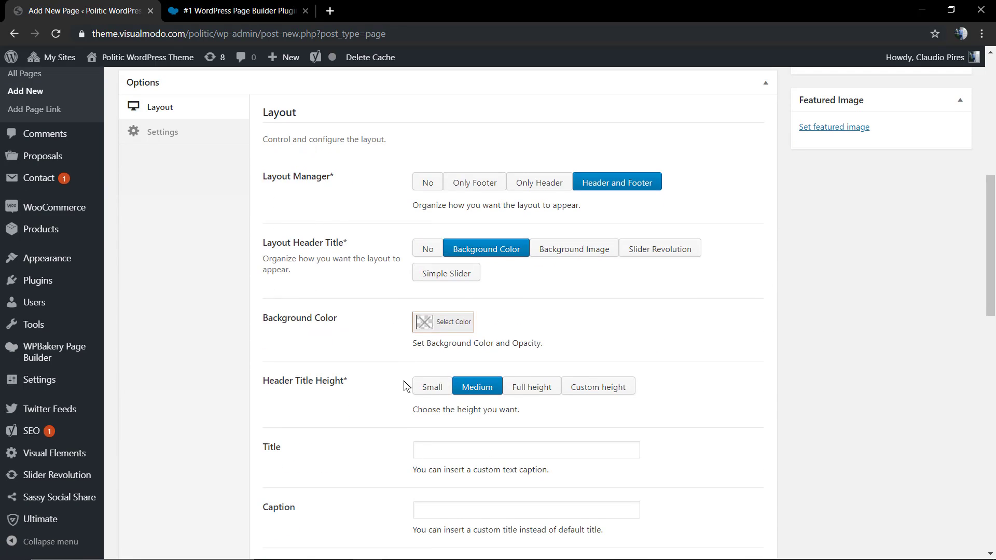
pyautogui.scroll(8, 406, 385)
pyautogui.scroll(2, 406, 386)
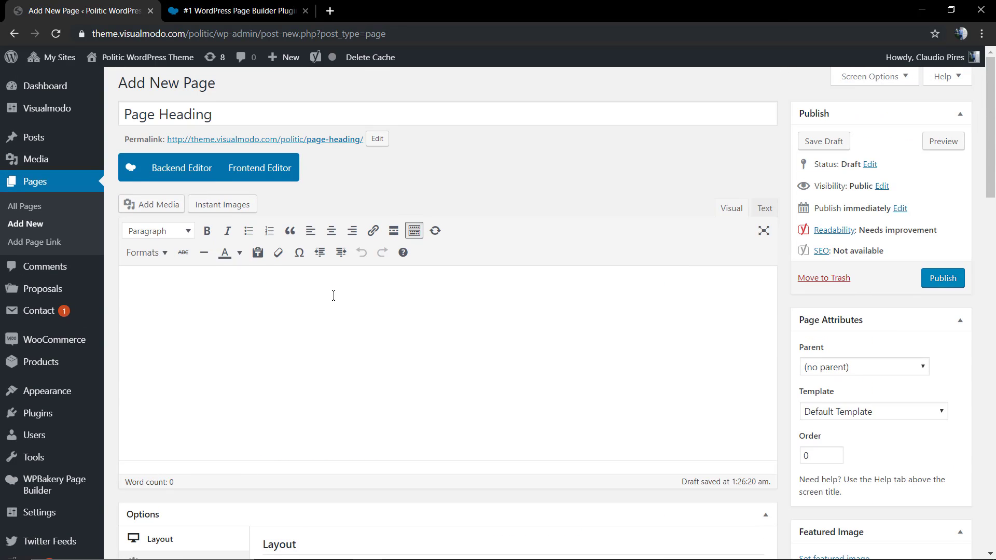
# Switch the page to the WPBakery Backend Editor and add a Custom Heading element.
pyautogui.click(189, 167)
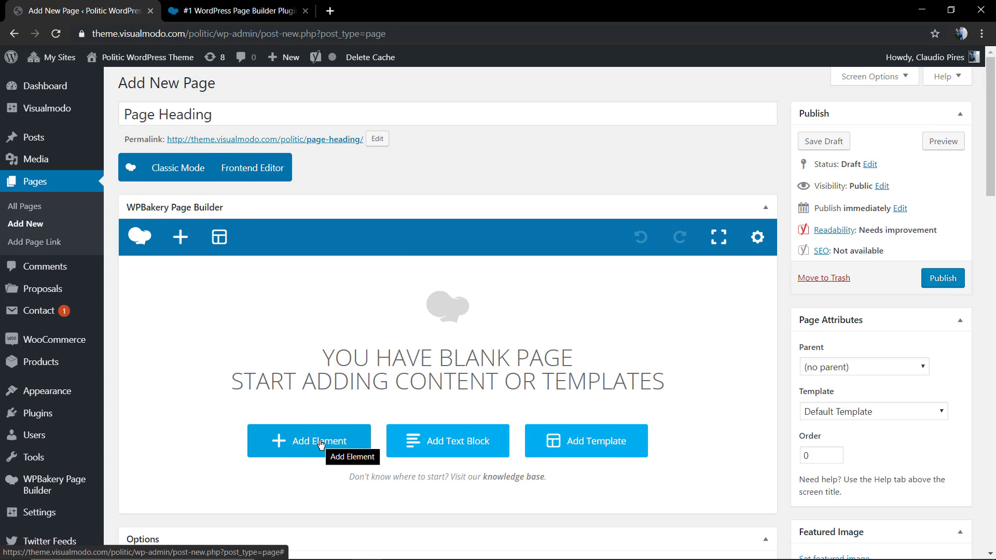
pyautogui.click(321, 442)
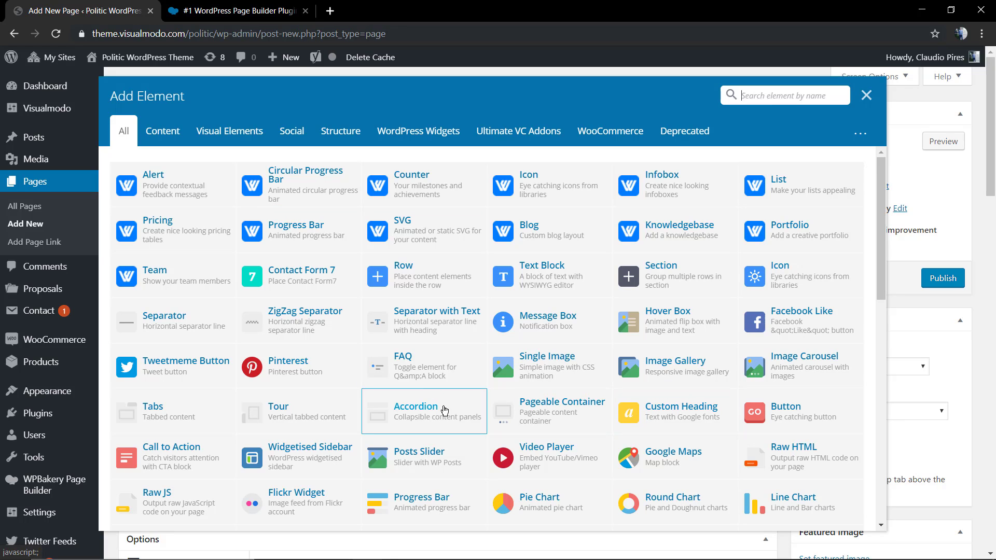
pyautogui.click(665, 425)
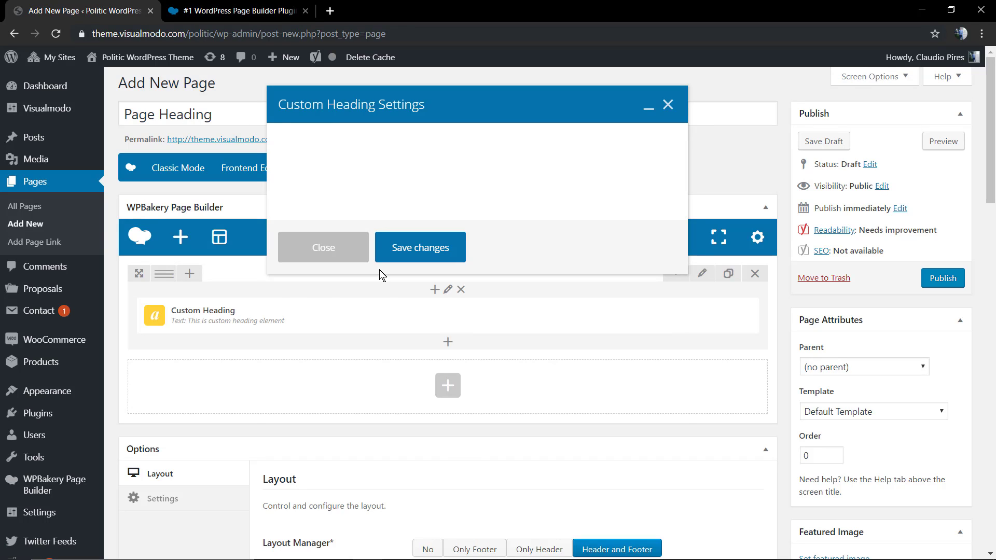
# Keep the default heading text and set its alignment to center.
pyautogui.click(312, 275)
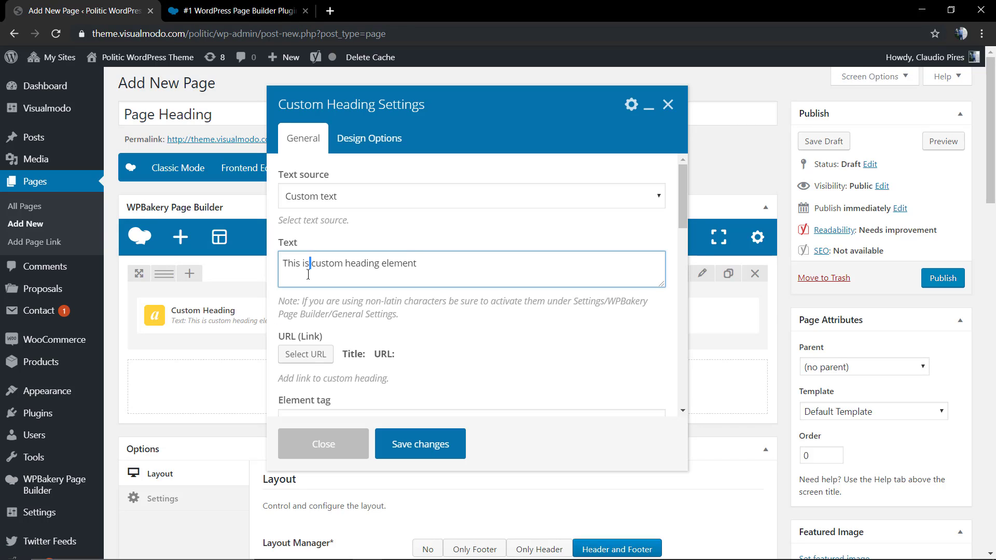
pyautogui.hotkey('ctrl', 'a')
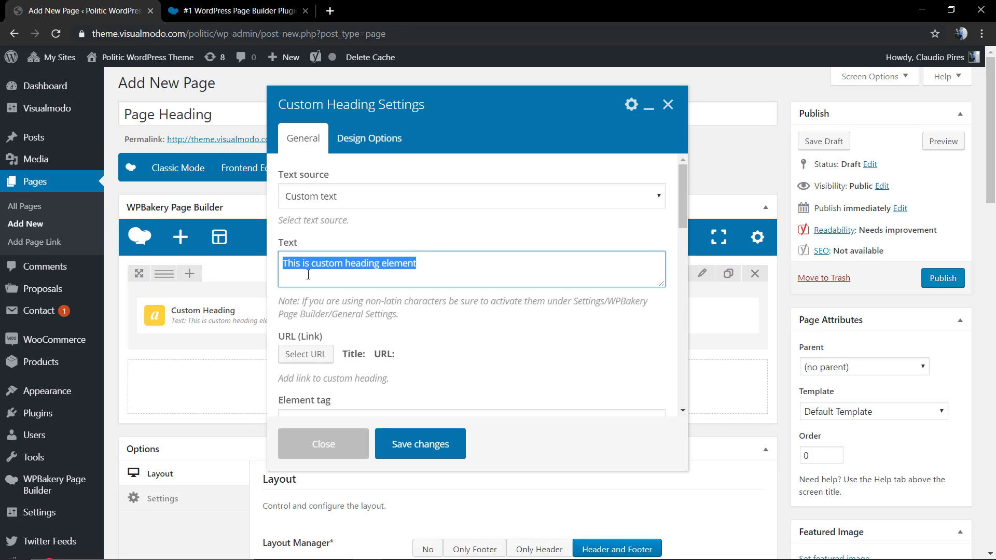
pyautogui.click(366, 196)
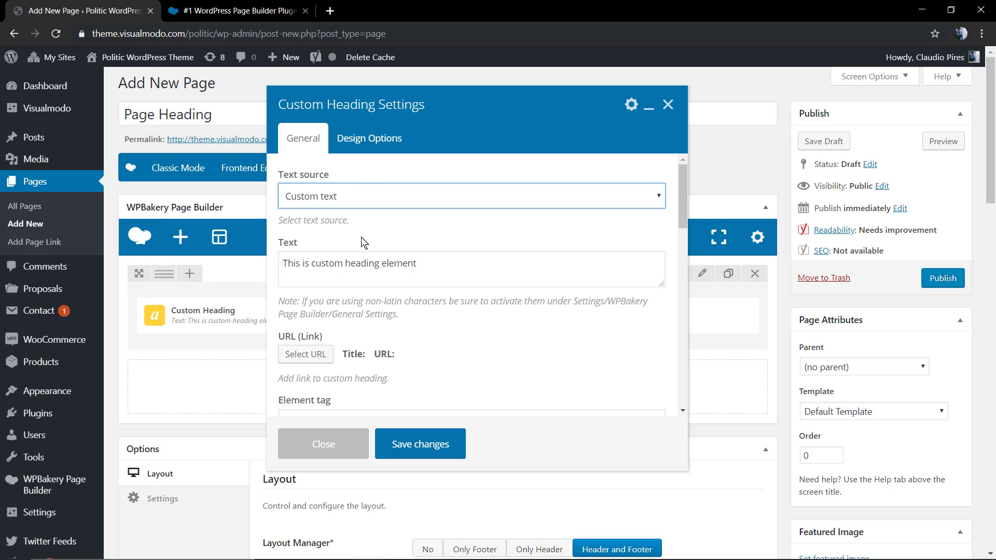
pyautogui.scroll(-2, 364, 242)
pyautogui.scroll(2, 361, 240)
pyautogui.scroll(-2, 361, 240)
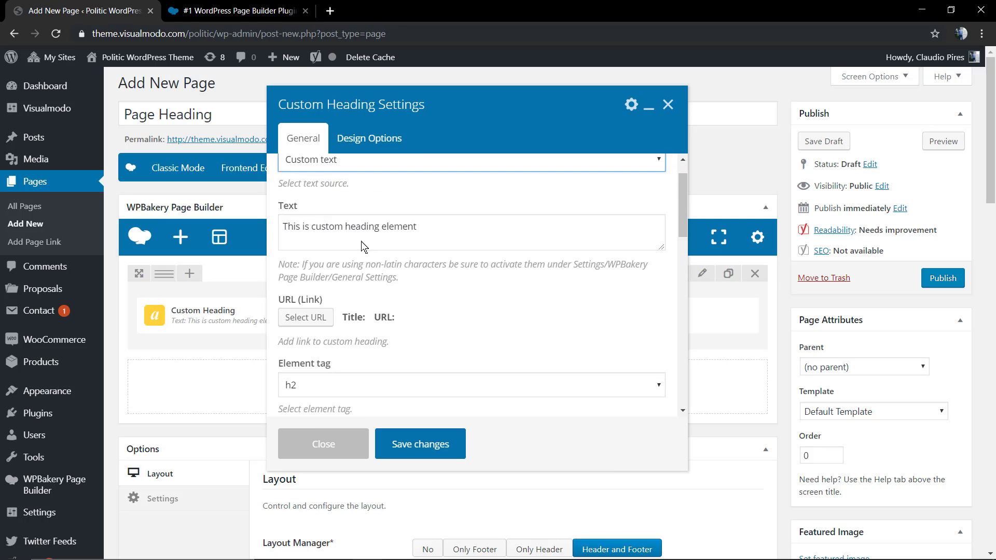
pyautogui.scroll(-2, 337, 274)
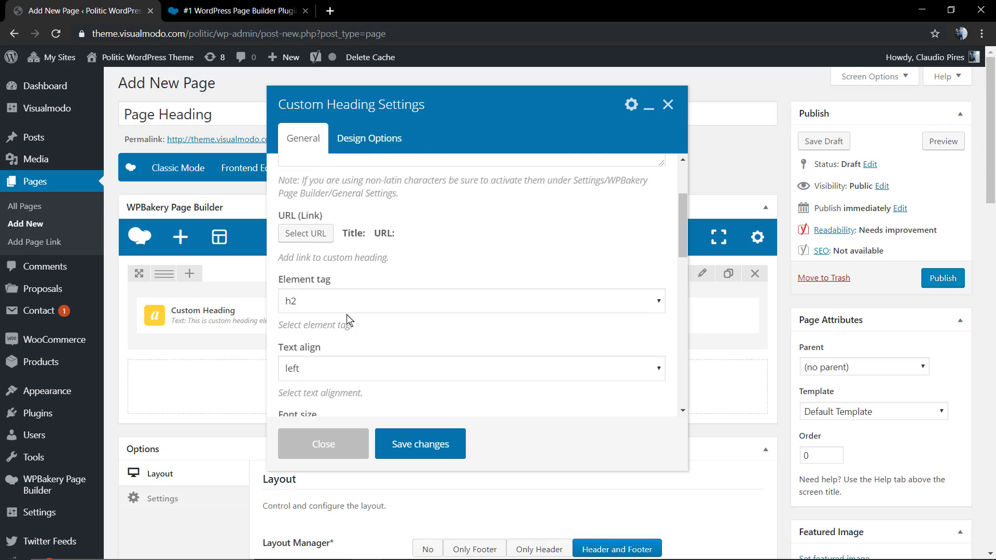
pyautogui.click(331, 275)
pyautogui.click(299, 318)
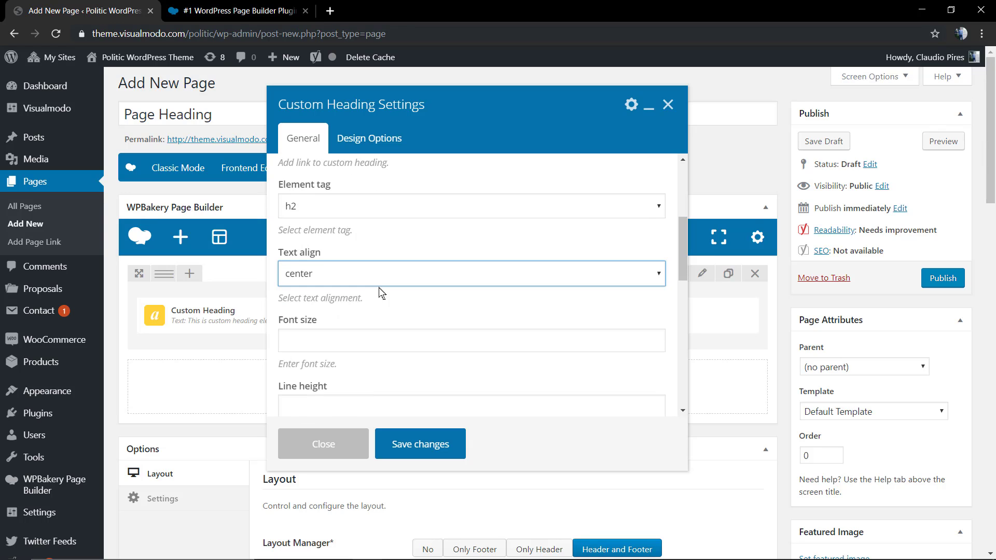
# Set the heading font size to 45.
pyautogui.scroll(-2, 331, 233)
pyautogui.click(331, 231)
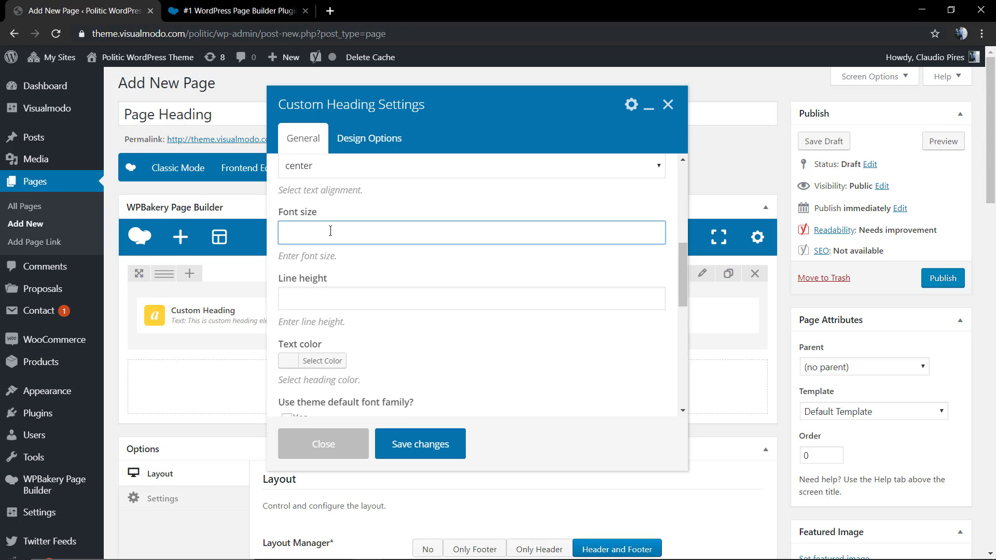
pyautogui.write('45')
pyautogui.click(350, 253)
# Make the heading text black, use the theme default font family, and save.
pyautogui.scroll(-2, 367, 278)
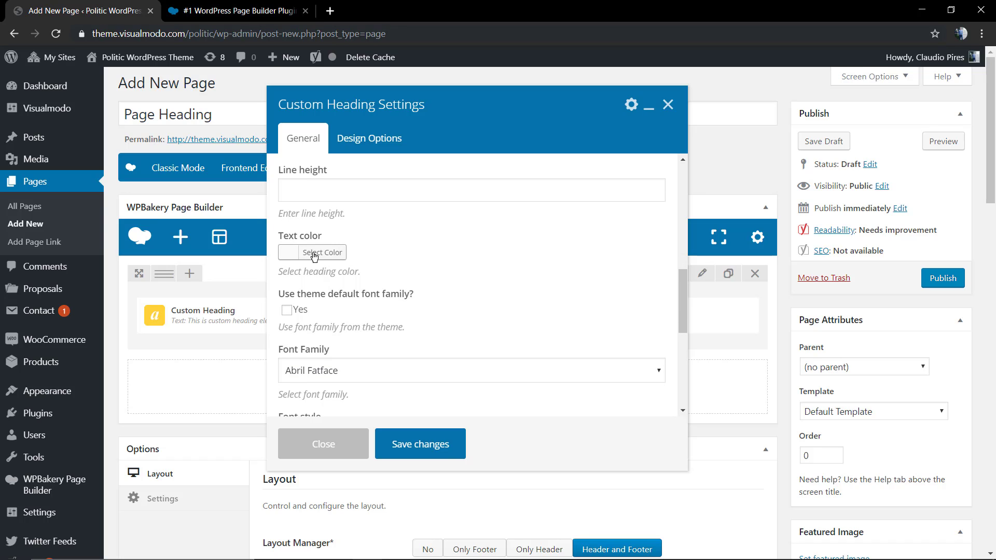
pyautogui.click(348, 253)
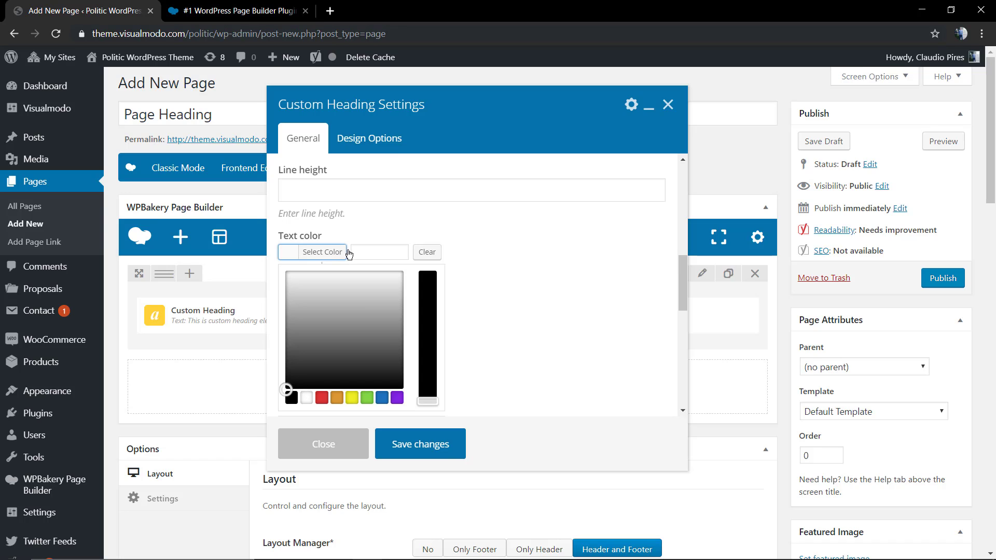
pyautogui.click(291, 399)
pyautogui.click(612, 266)
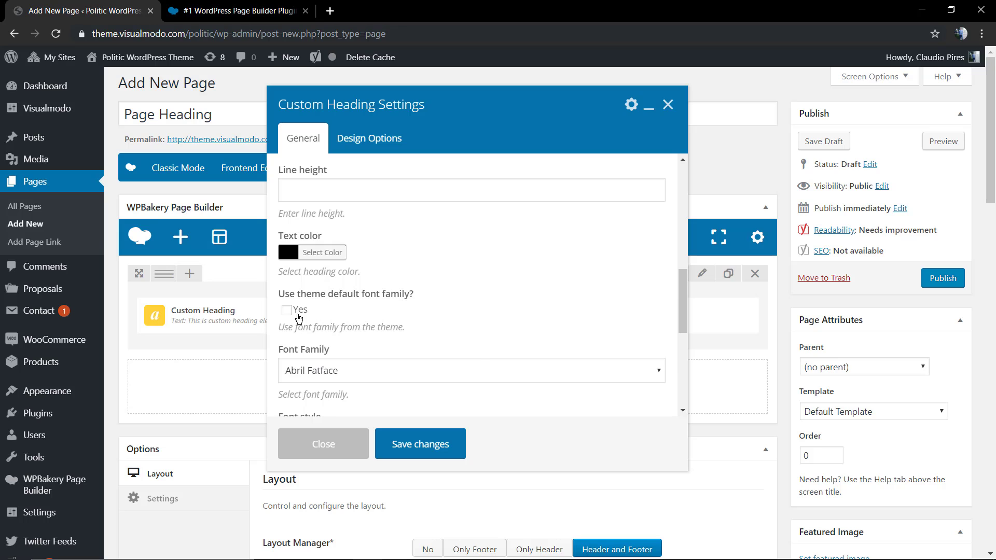
pyautogui.click(299, 315)
pyautogui.scroll(-3, 364, 338)
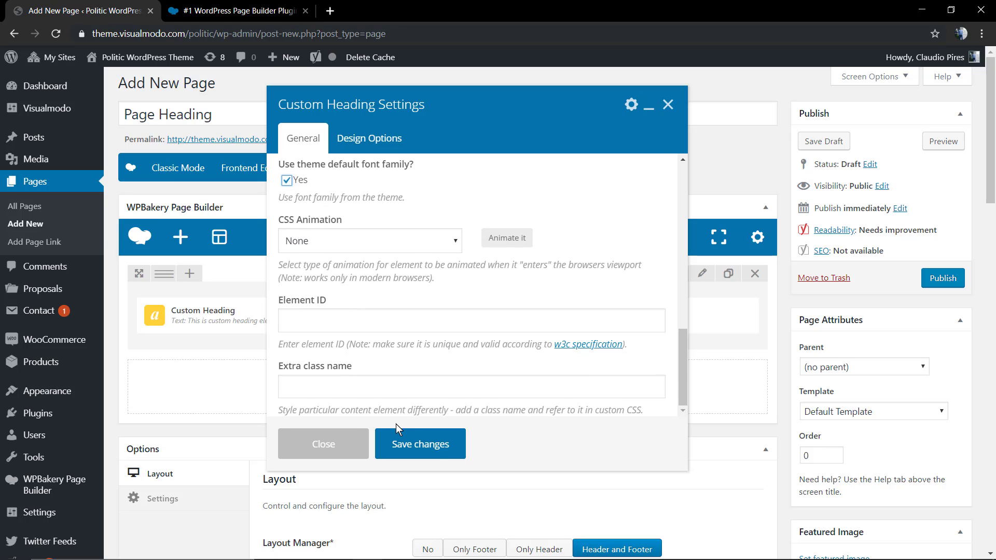
pyautogui.click(405, 442)
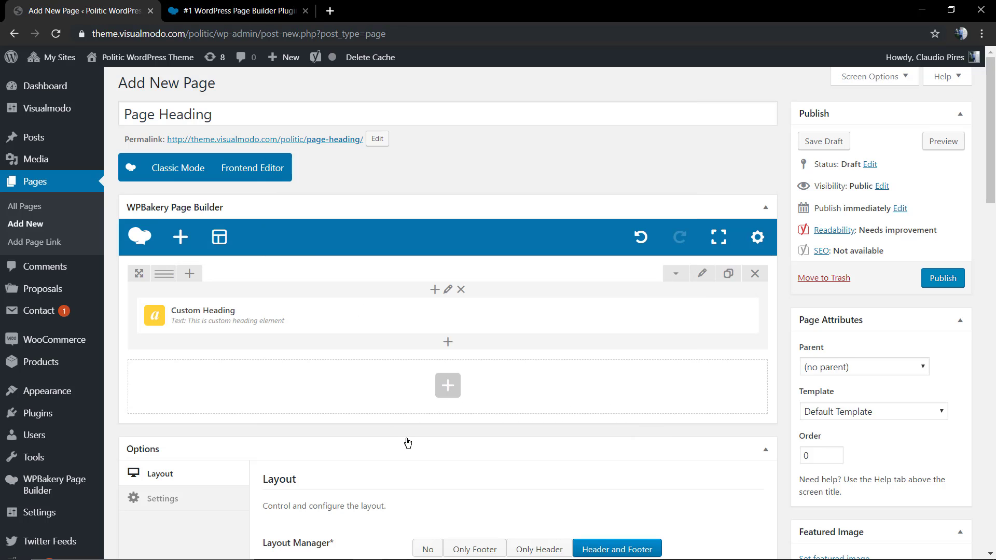
# Give the heading row 50px top and bottom padding, save, and preview the page.
pyautogui.click(705, 276)
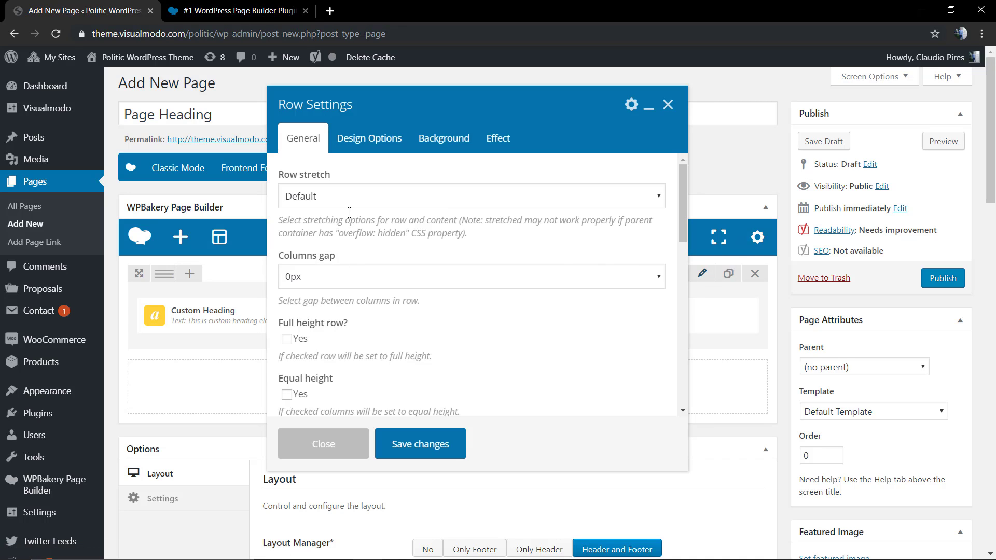
pyautogui.click(369, 138)
pyautogui.click(381, 255)
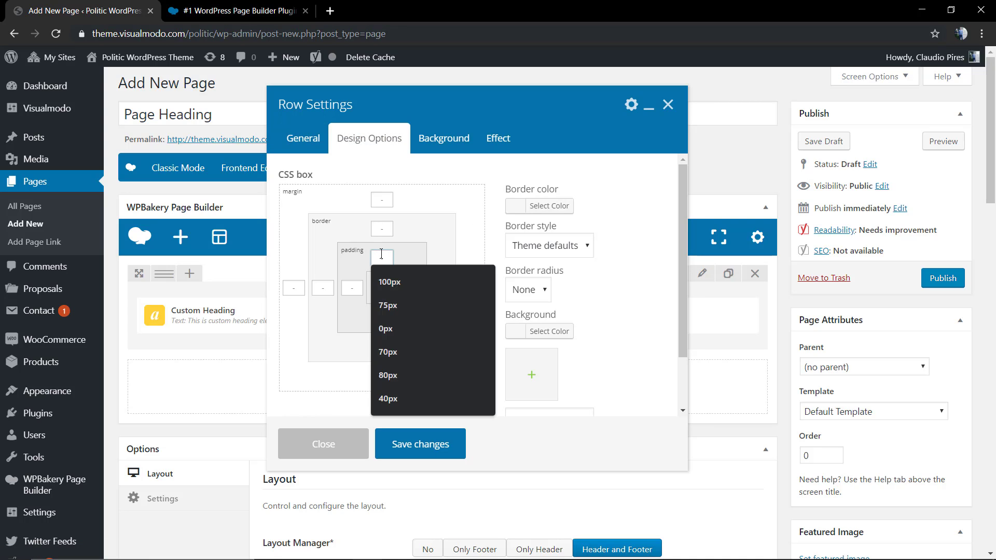
pyautogui.write('50')
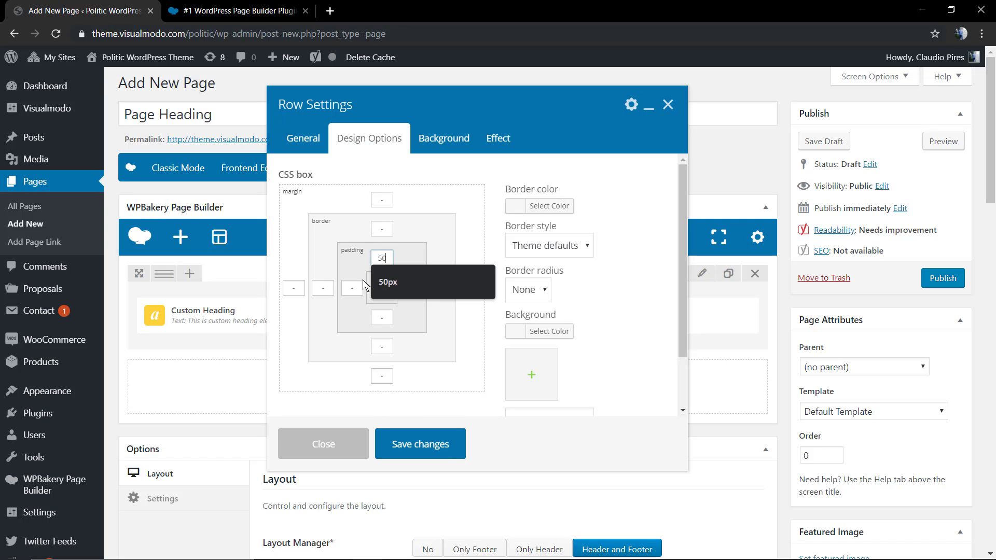
pyautogui.click(377, 332)
pyautogui.click(377, 320)
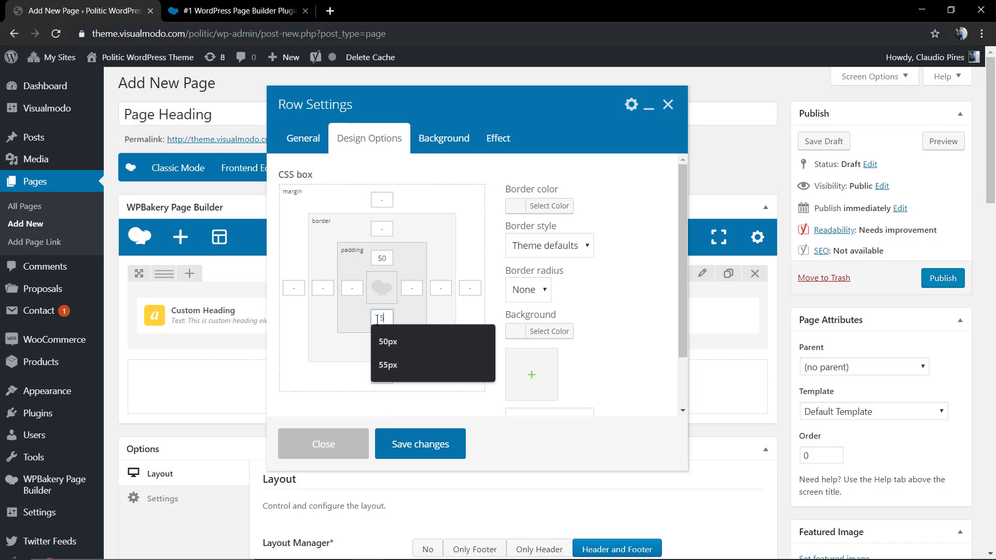
pyautogui.write('50px')
pyautogui.click(402, 340)
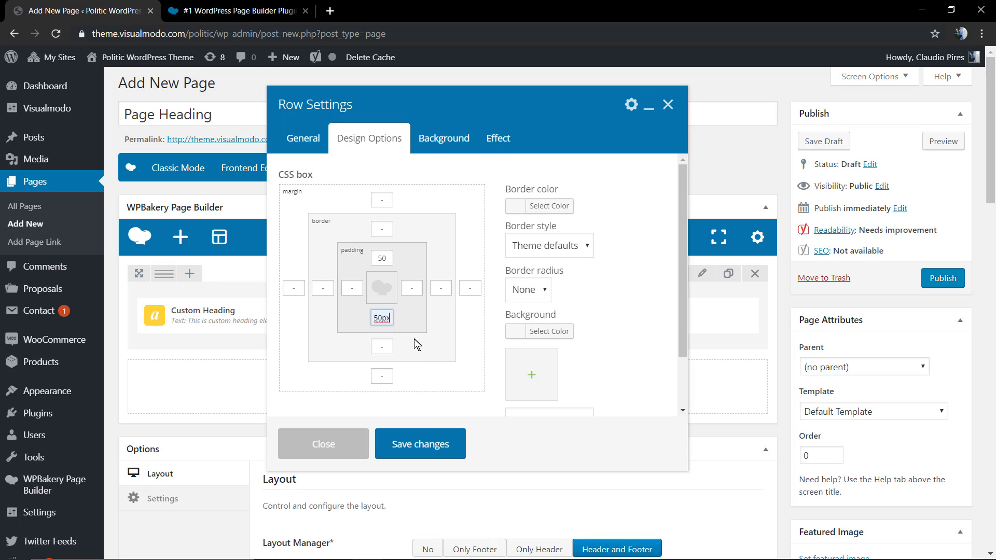
pyautogui.click(432, 446)
pyautogui.click(943, 142)
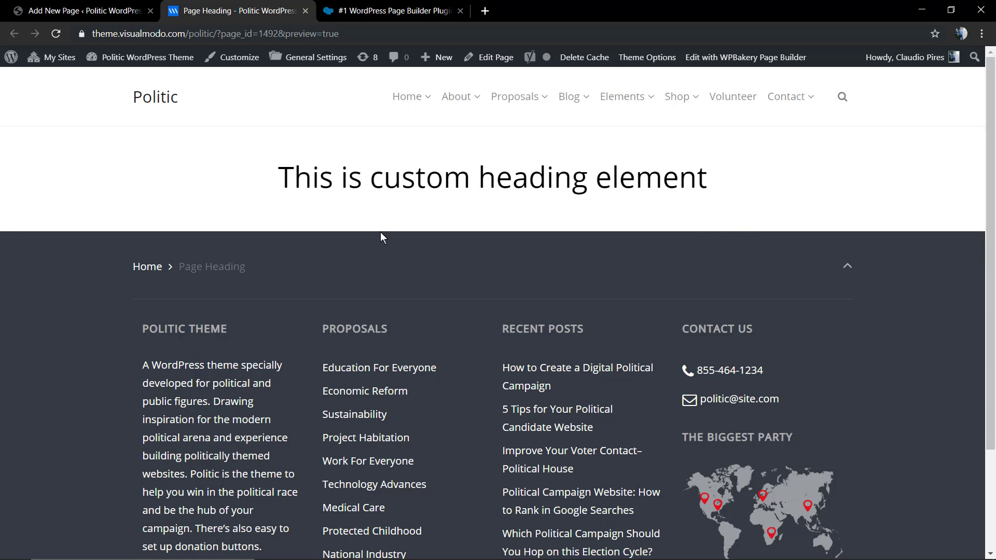
# Back in the editor, enter Services as the page header title in Layout options.
pyautogui.click(126, 11)
pyautogui.scroll(-10, 283, 274)
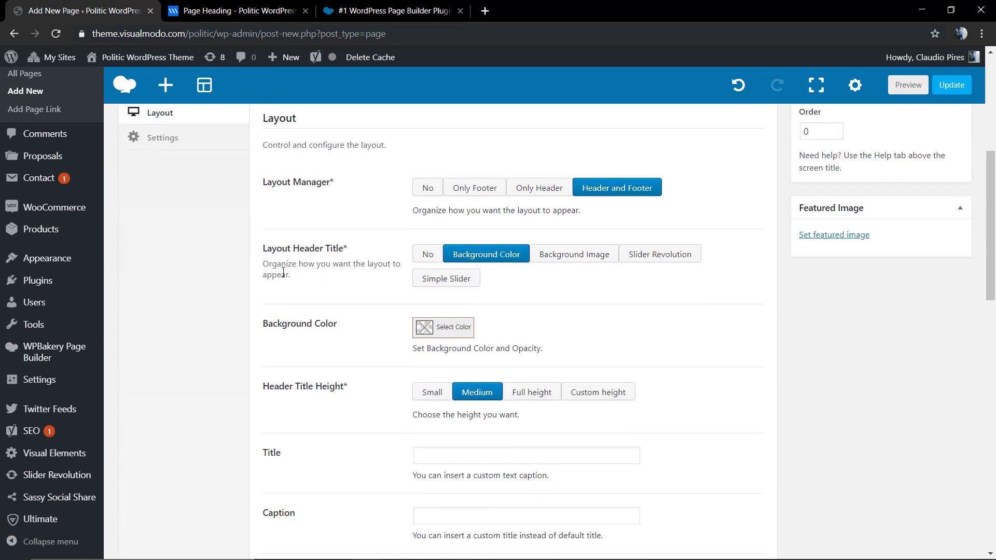
pyautogui.scroll(-2, 283, 272)
pyautogui.scroll(10, 301, 286)
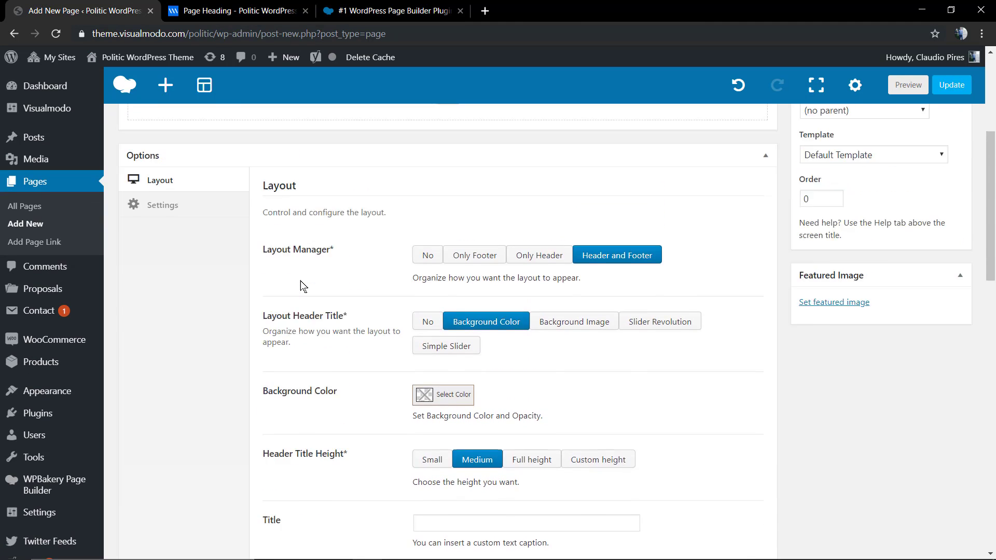
pyautogui.scroll(-6, 304, 287)
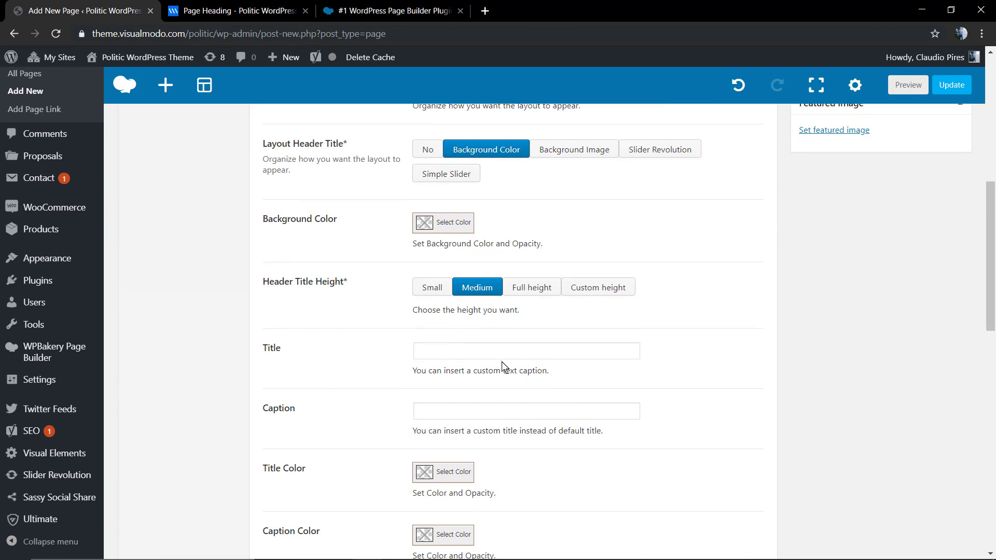
pyautogui.click(501, 352)
pyautogui.press('Down')
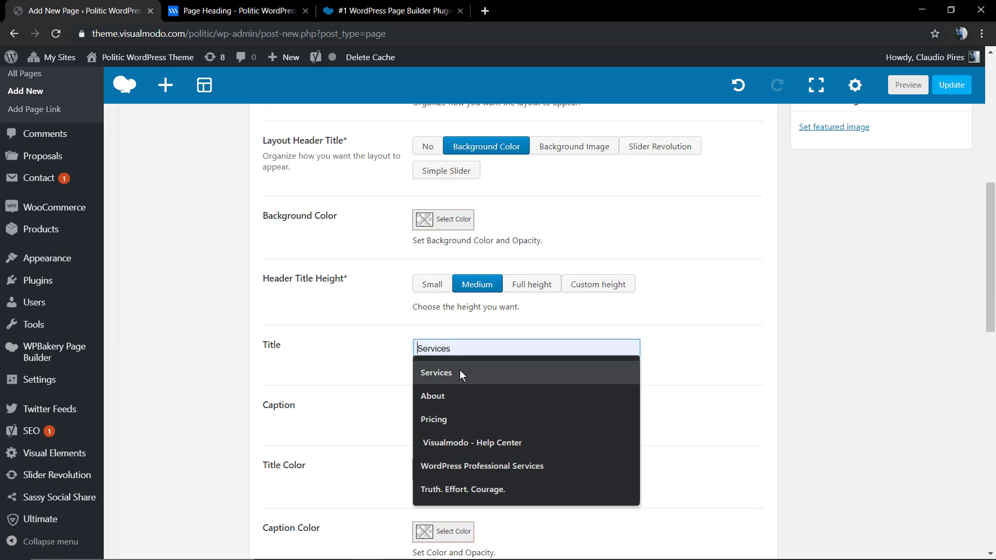
pyautogui.press('Return')
pyautogui.scroll(1, 363, 361)
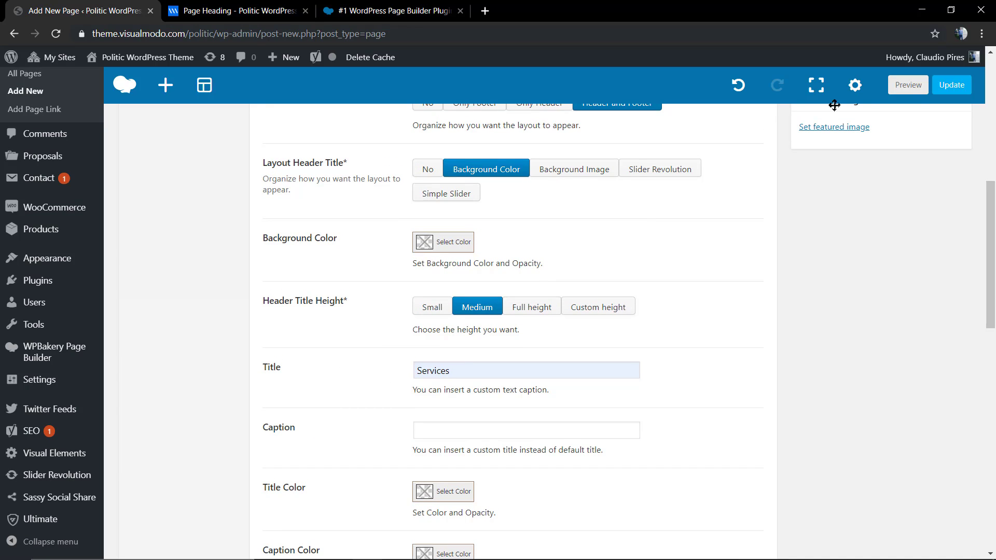
# Preview the page's red Services banner, then return to the editor.
pyautogui.click(916, 89)
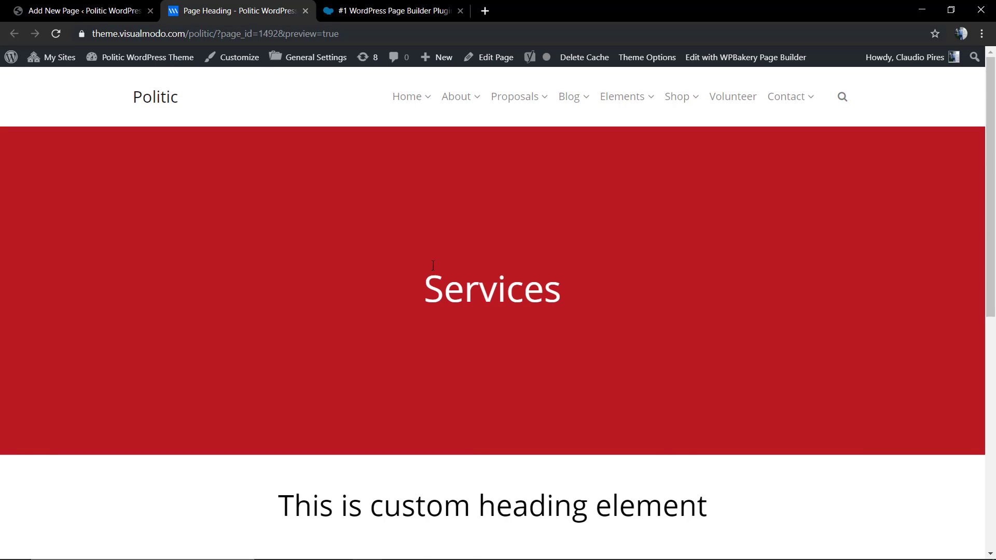
pyautogui.click(83, 10)
pyautogui.scroll(-6, 386, 279)
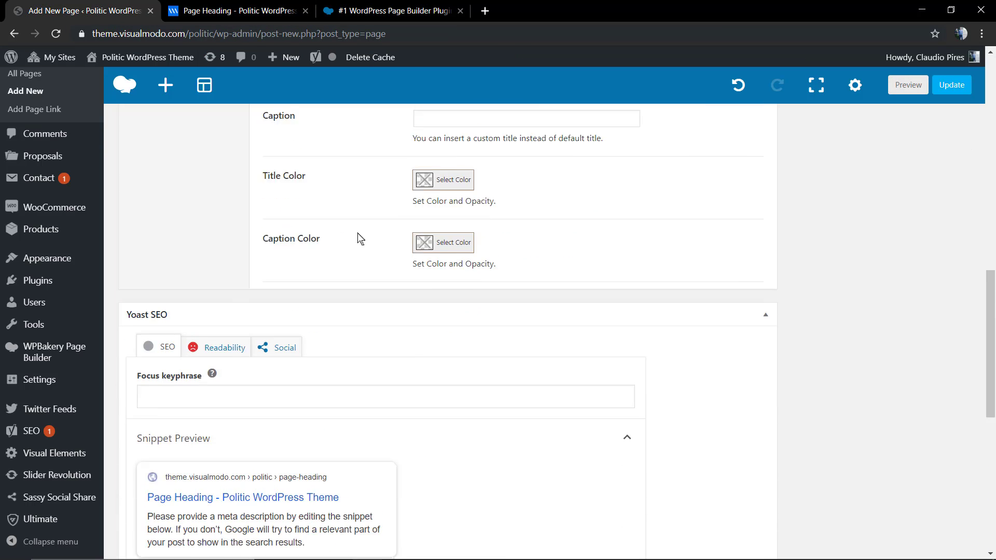
pyautogui.scroll(6, 387, 279)
pyautogui.scroll(2, 429, 325)
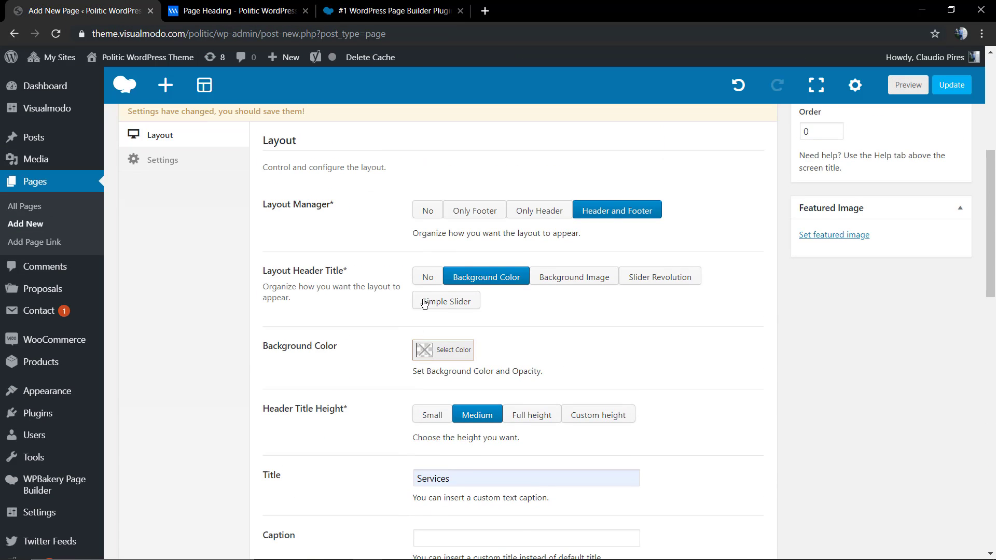
# Set Layout Manager to No and preview the page without header and footer.
pyautogui.click(428, 210)
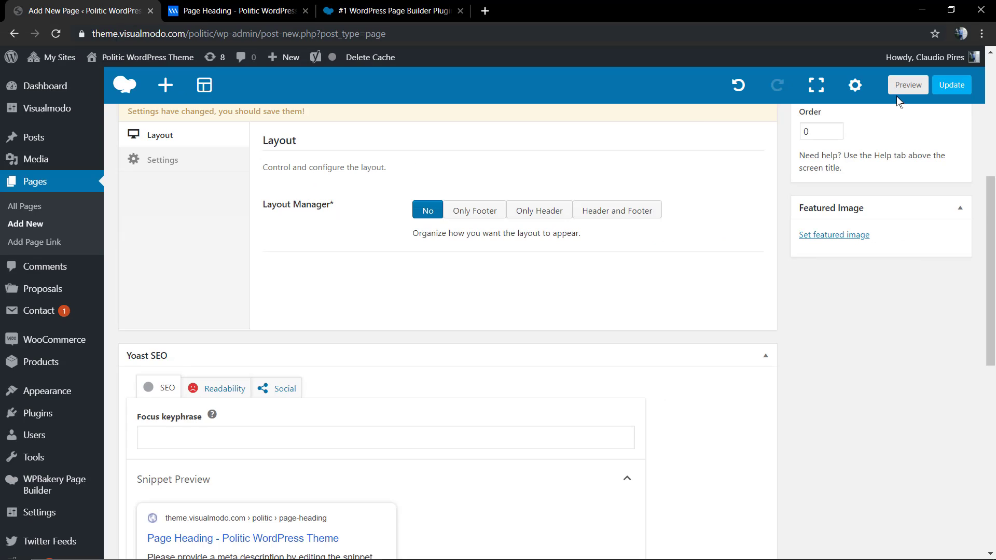
pyautogui.click(903, 88)
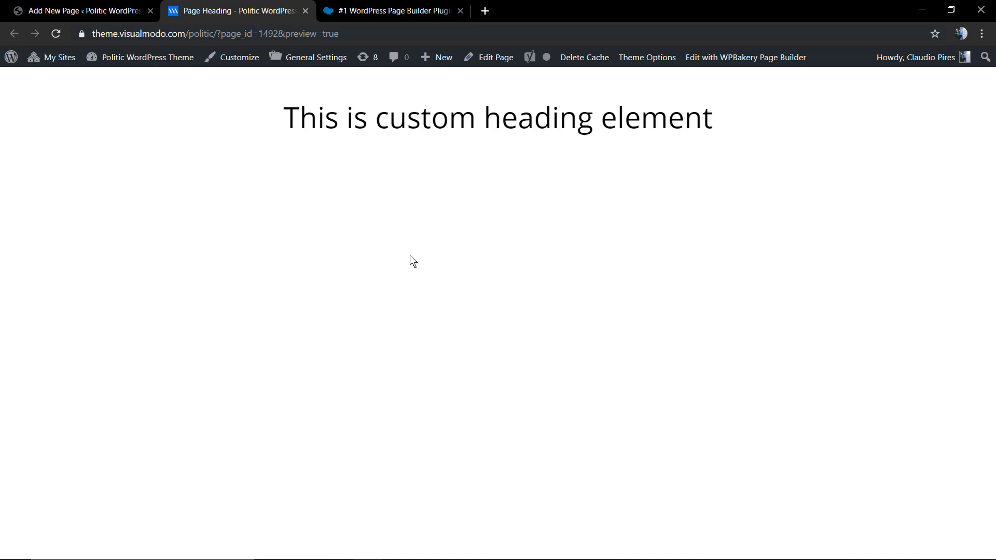
pyautogui.click(130, 8)
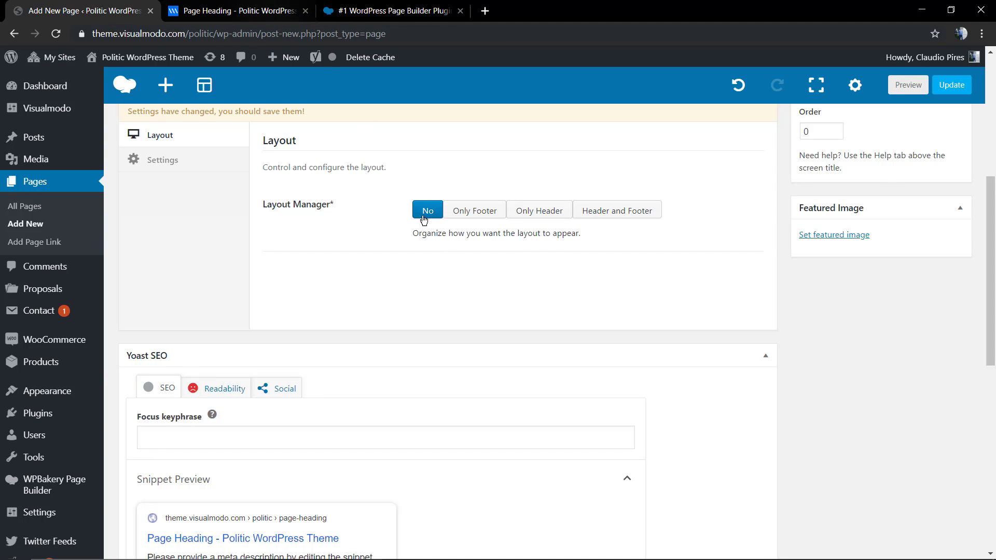
# Set Layout Manager to Header and Footer and Layout Header Title to No, then preview.
pyautogui.click(598, 214)
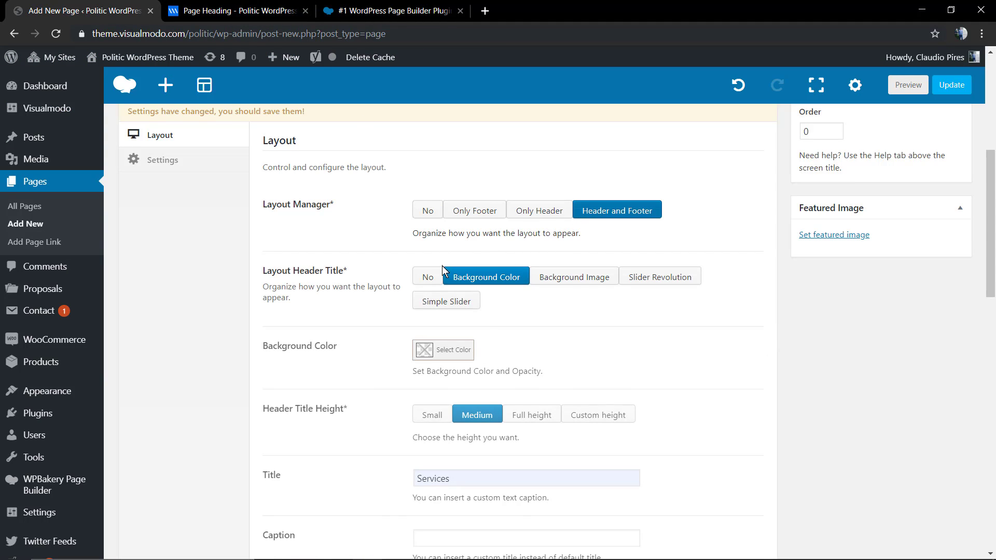
pyautogui.click(424, 279)
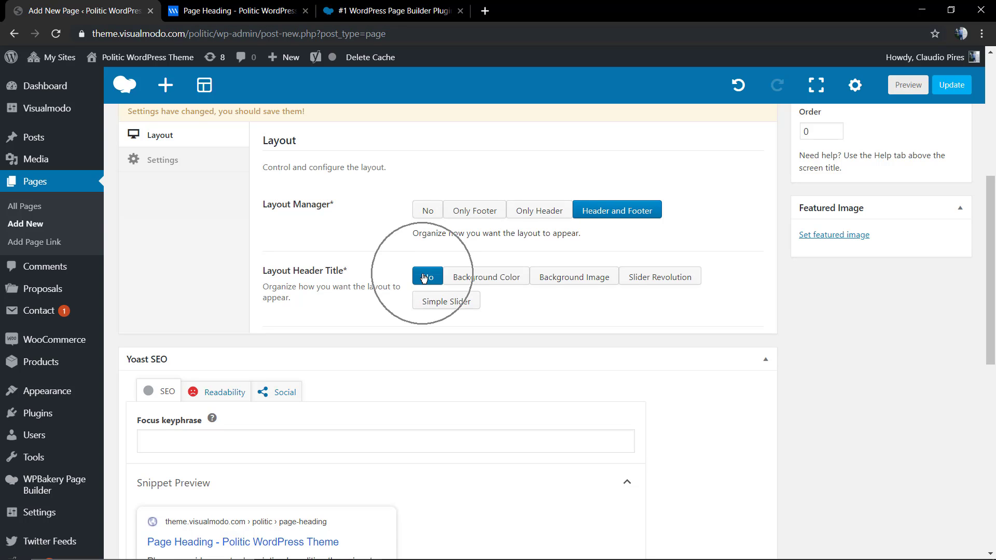
pyautogui.click(424, 278)
pyautogui.click(913, 85)
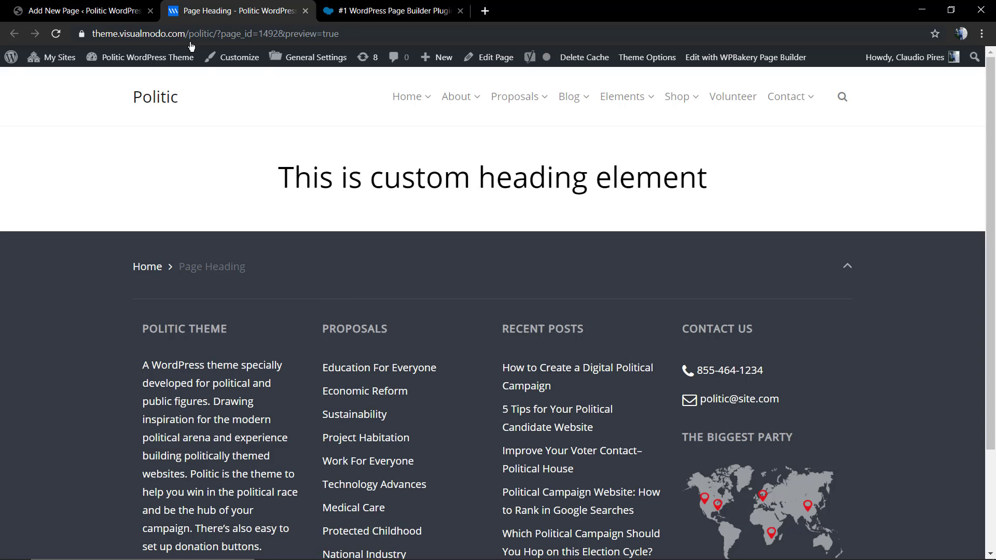
pyautogui.click(107, 6)
pyautogui.scroll(7, 349, 304)
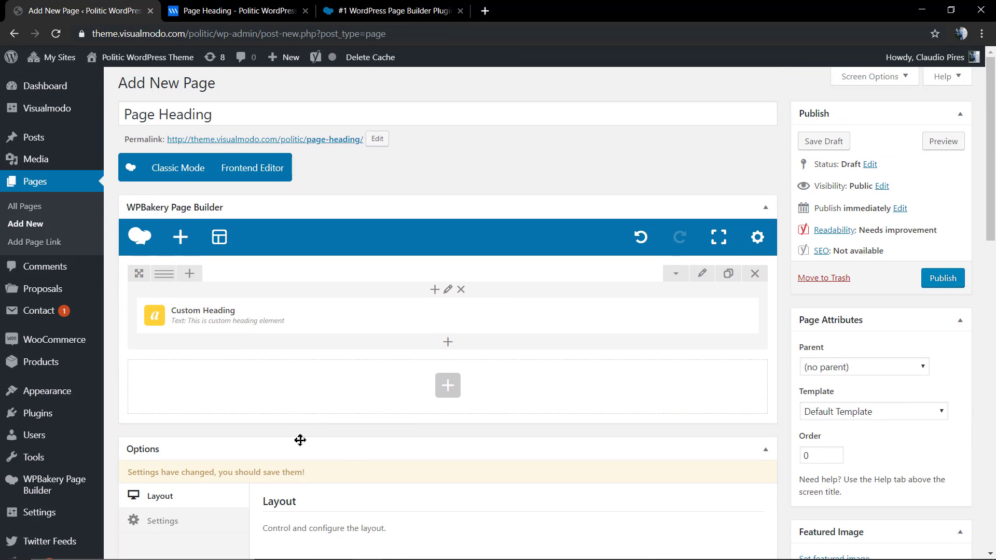
# Change the heading row's top and bottom padding to 90px and save.
pyautogui.moveTo(448, 321)
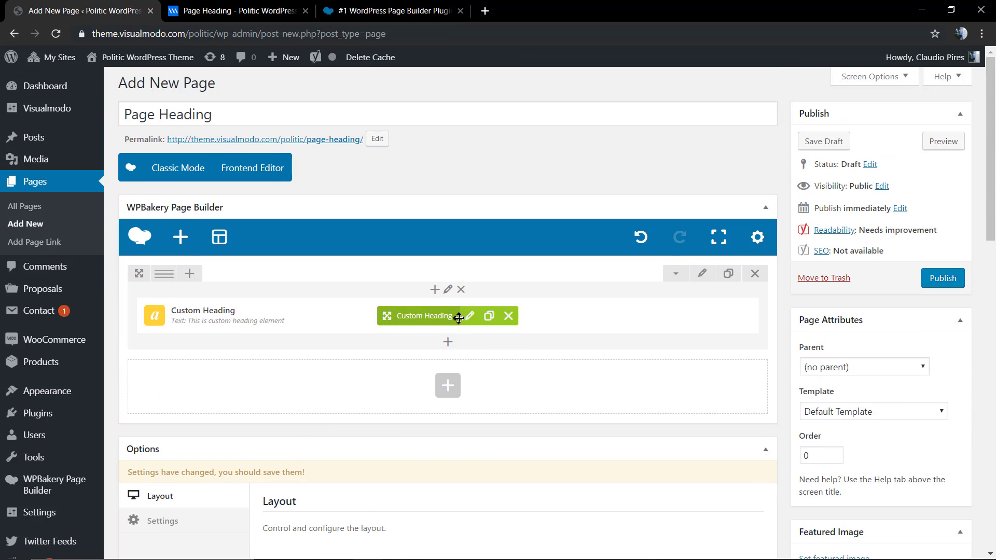
pyautogui.click(704, 274)
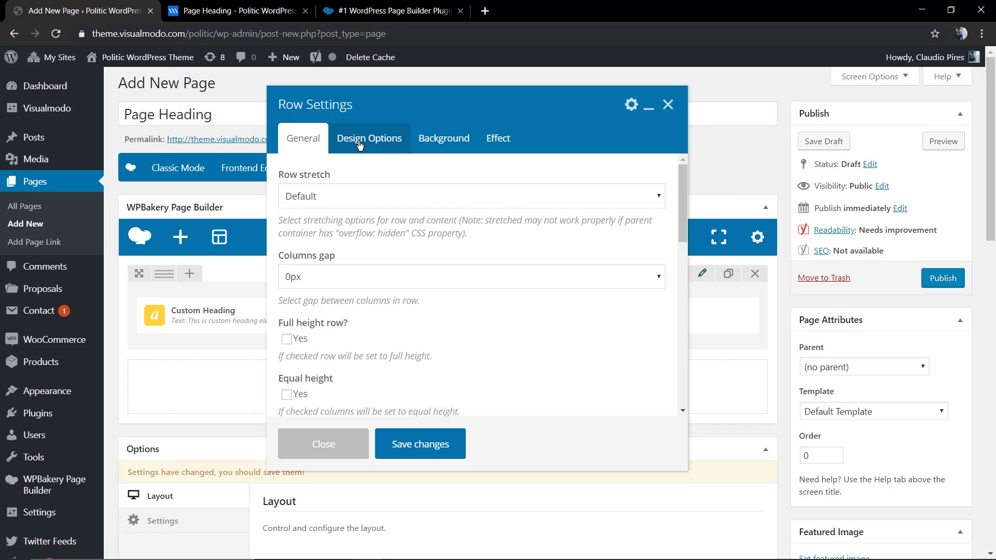
pyautogui.click(367, 138)
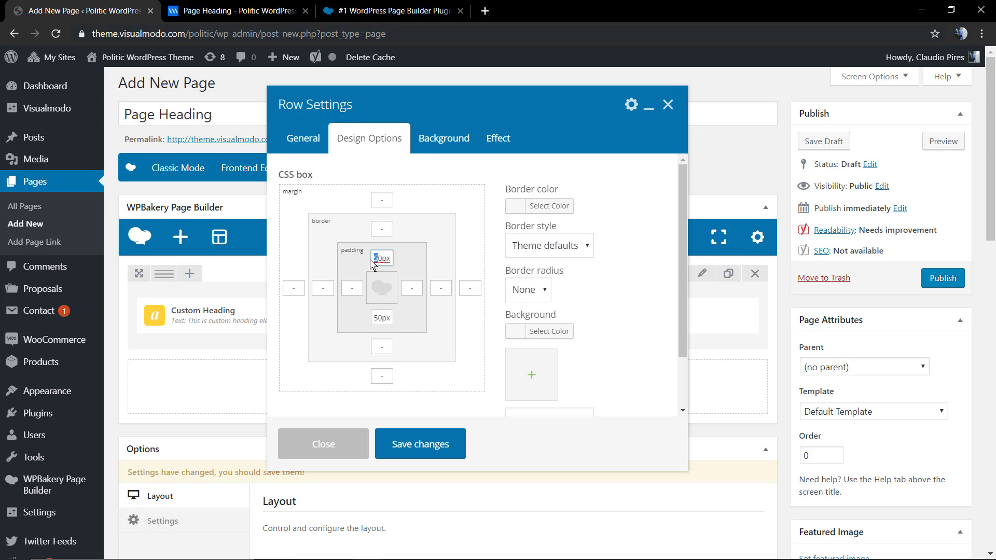
pyautogui.click(376, 259)
pyautogui.click(379, 316)
pyautogui.press('BackSpace')
pyautogui.write('9')
pyautogui.click(422, 454)
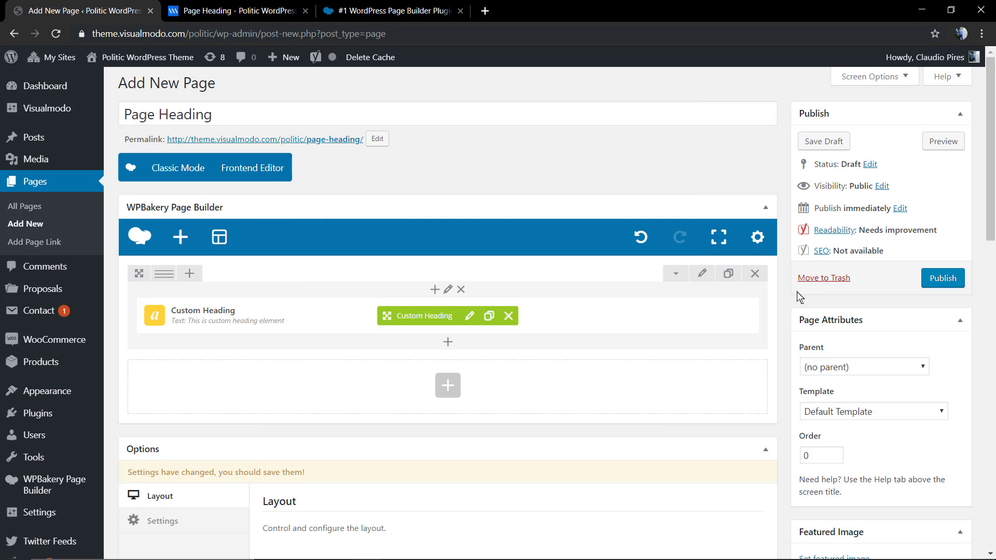
# Give the heading row a red background color, save, and check it in the preview.
pyautogui.click(702, 274)
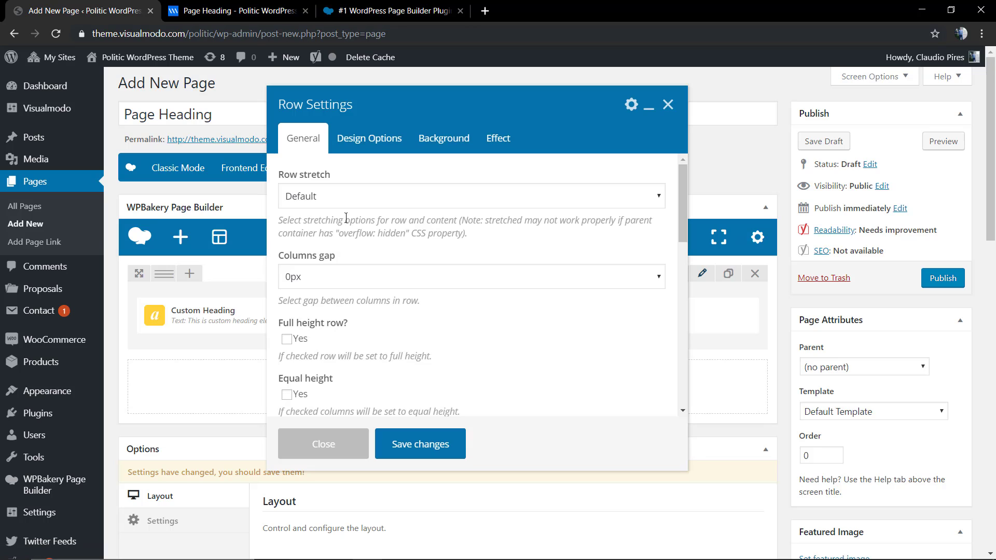
pyautogui.click(364, 149)
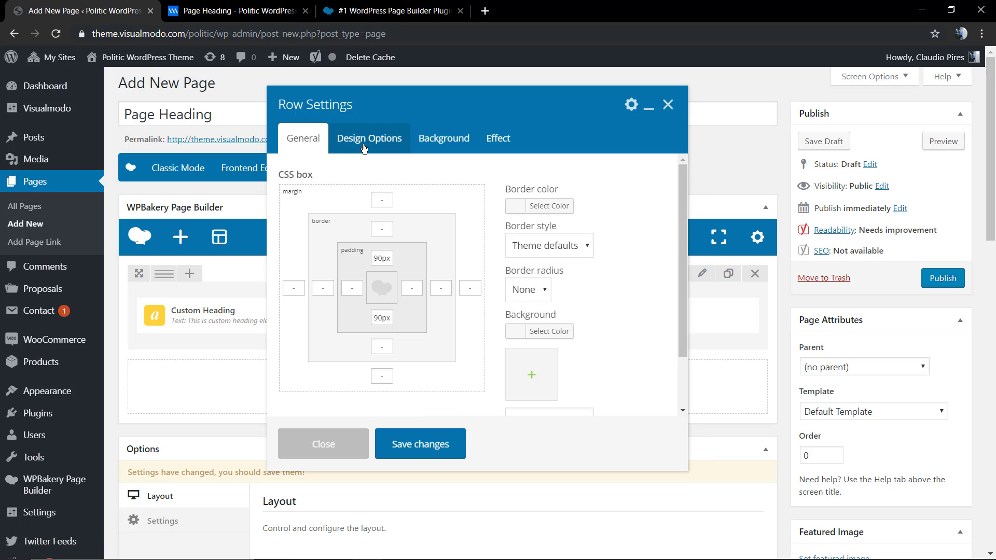
pyautogui.click(549, 331)
pyautogui.scroll(-2, 508, 313)
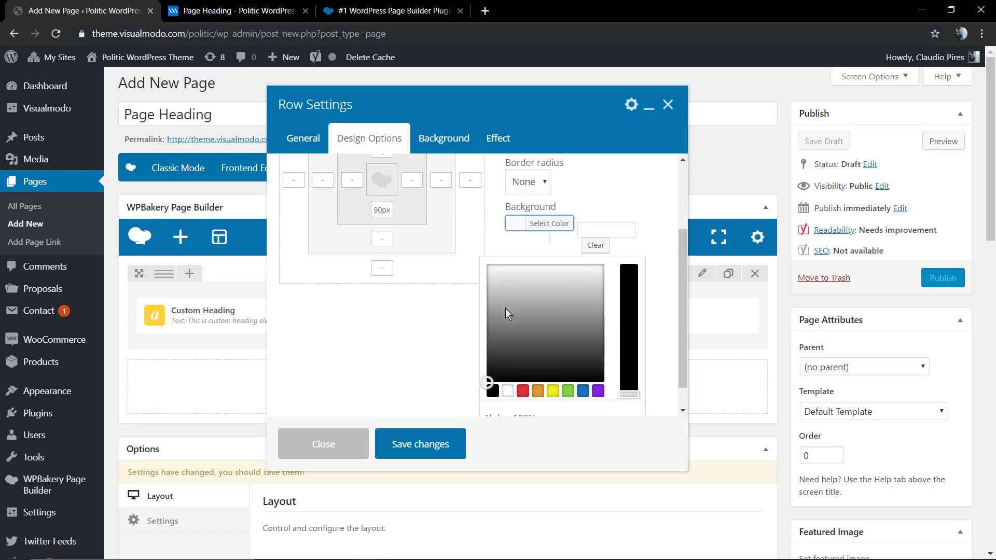
pyautogui.click(525, 391)
pyautogui.click(445, 437)
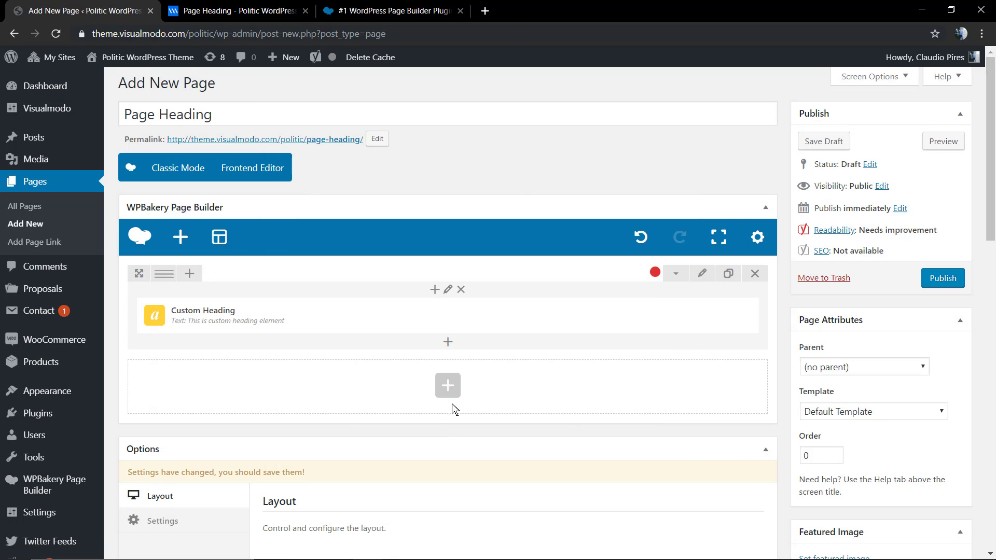
pyautogui.click(945, 141)
pyautogui.moveTo(586, 129)
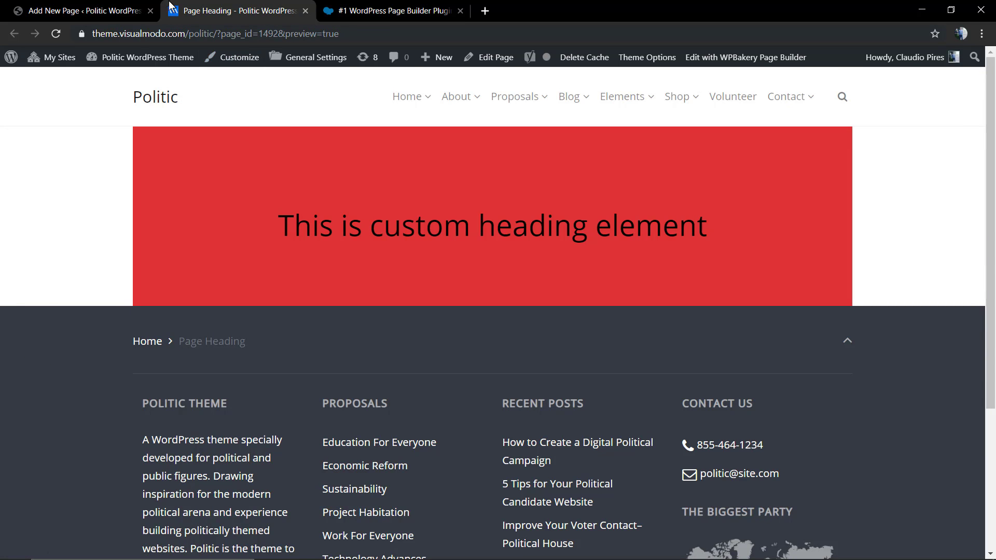
pyautogui.click(118, 8)
# Set the heading row to Stretch row and check the full-width red background in preview.
pyautogui.click(702, 274)
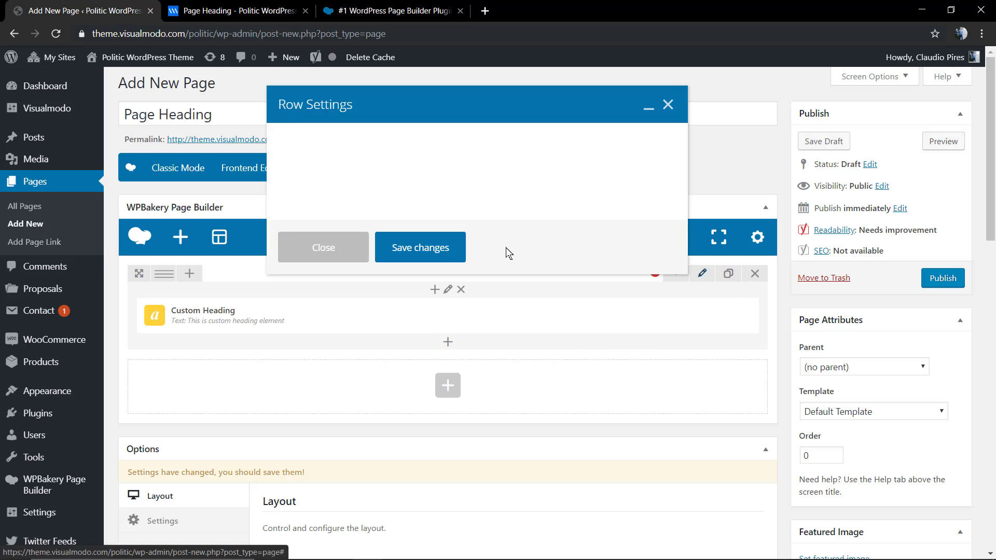
pyautogui.click(369, 140)
pyautogui.click(320, 147)
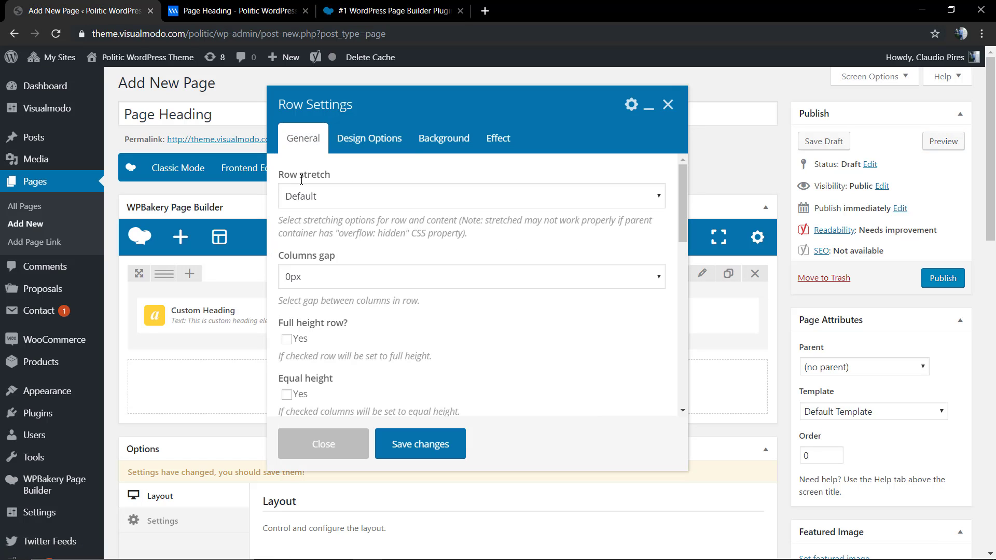
pyautogui.click(301, 197)
pyautogui.click(345, 228)
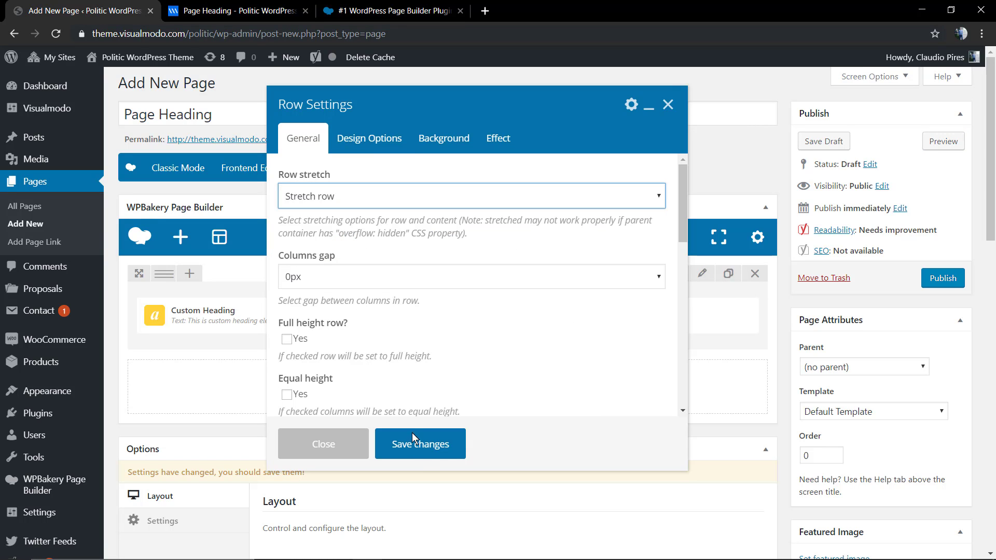
pyautogui.click(427, 447)
pyautogui.click(943, 142)
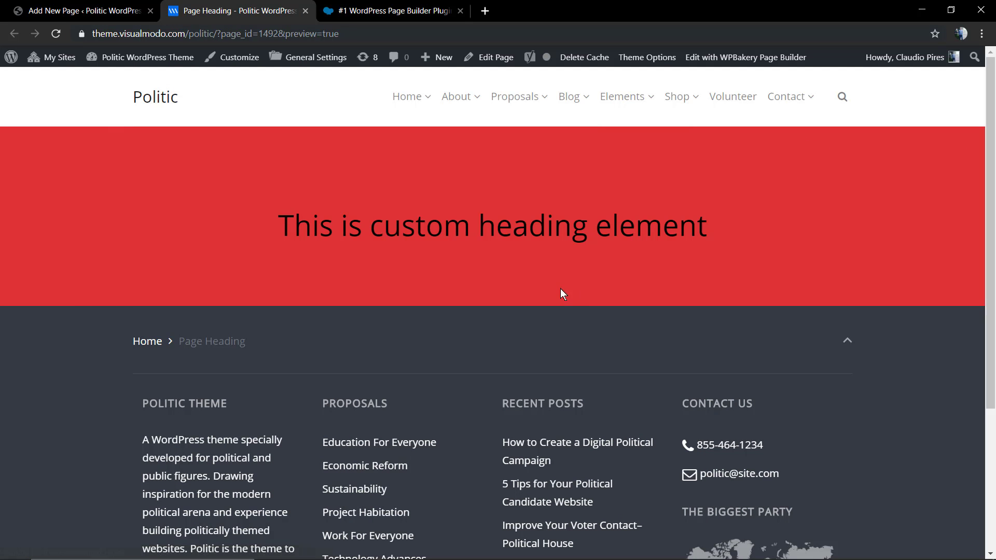
pyautogui.click(132, 7)
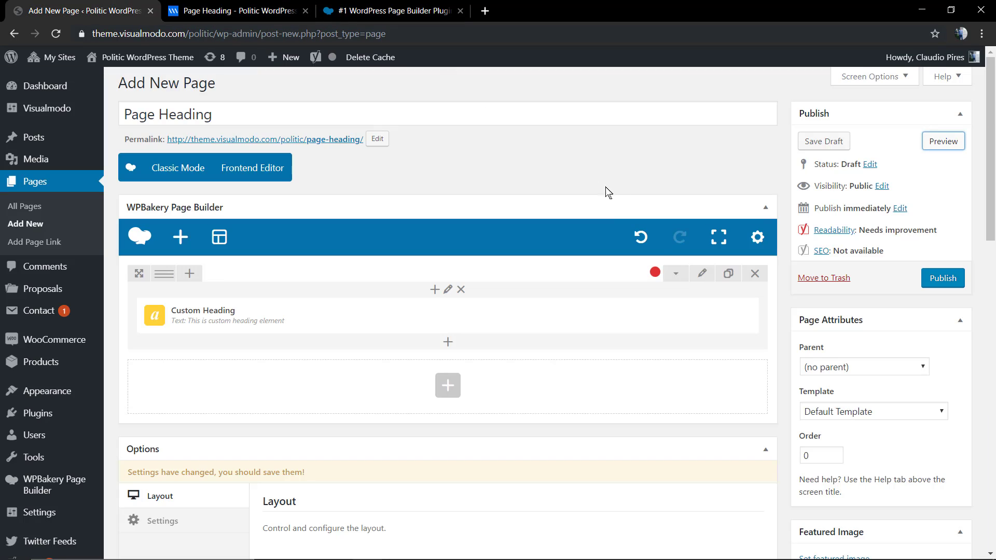
# Set the row's Content position to Middle, save, and preview the page.
pyautogui.click(703, 273)
pyautogui.scroll(-1, 369, 328)
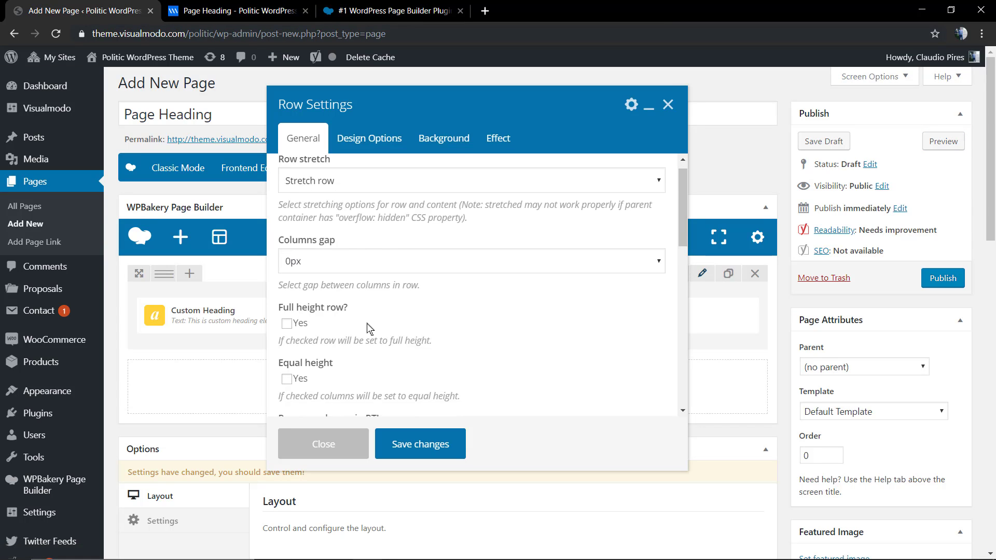
pyautogui.scroll(-4, 369, 328)
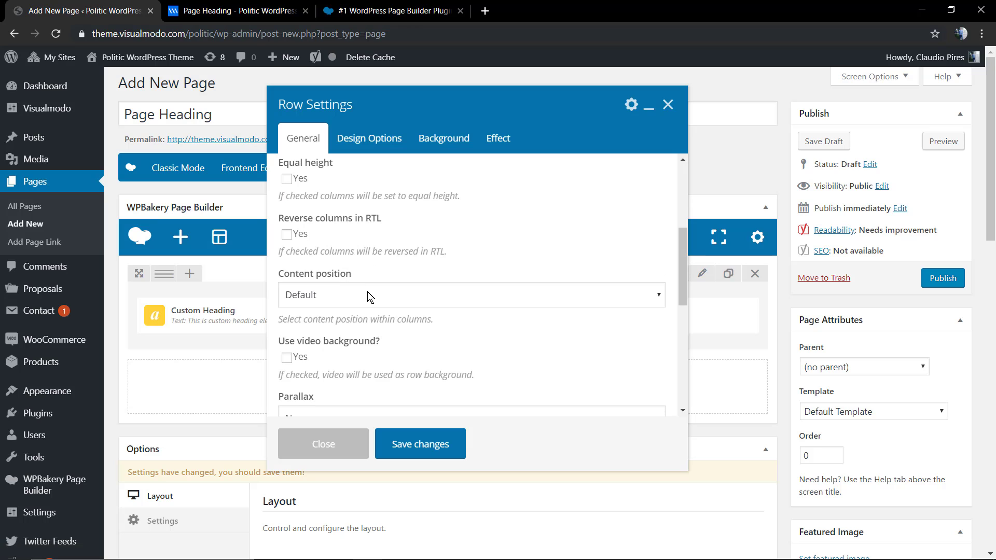
pyautogui.click(370, 295)
pyautogui.click(348, 343)
pyautogui.click(402, 447)
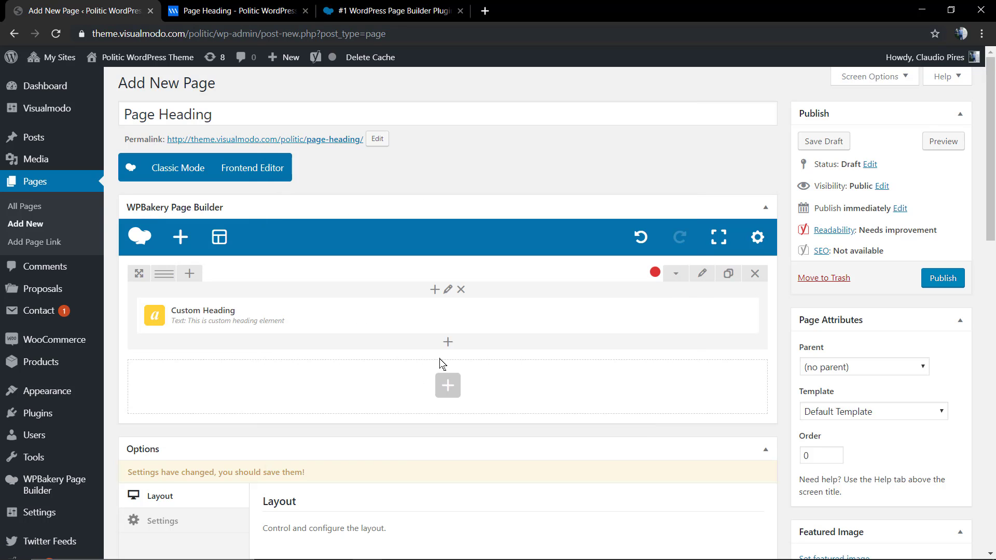
pyautogui.click(943, 142)
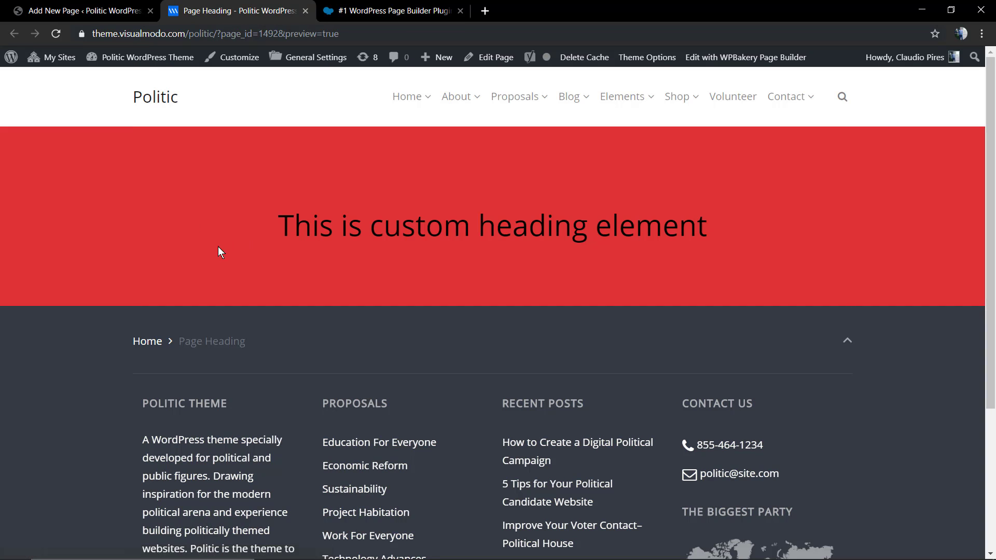
pyautogui.click(83, 10)
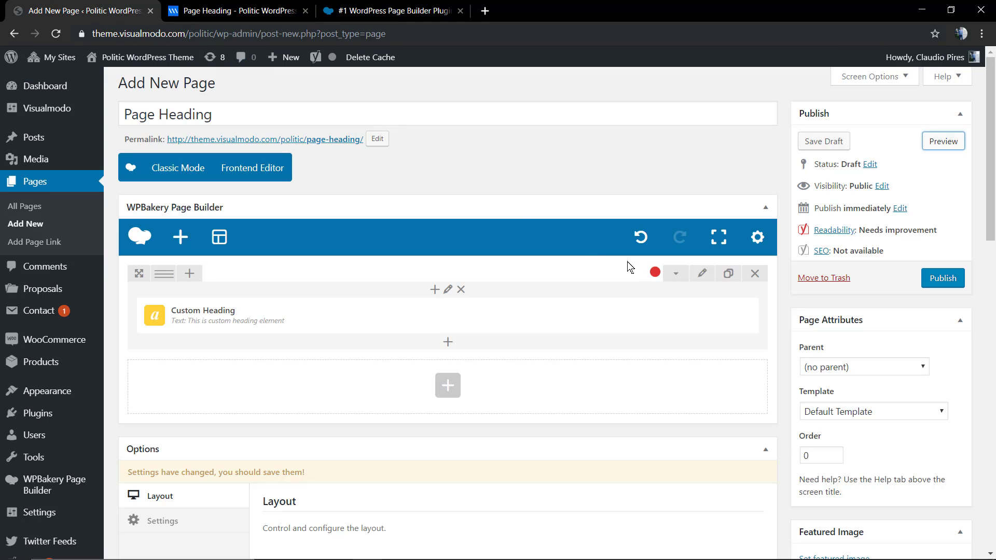
# Raise the heading row's bottom padding to 120px and preview the taller red banner.
pyautogui.click(702, 273)
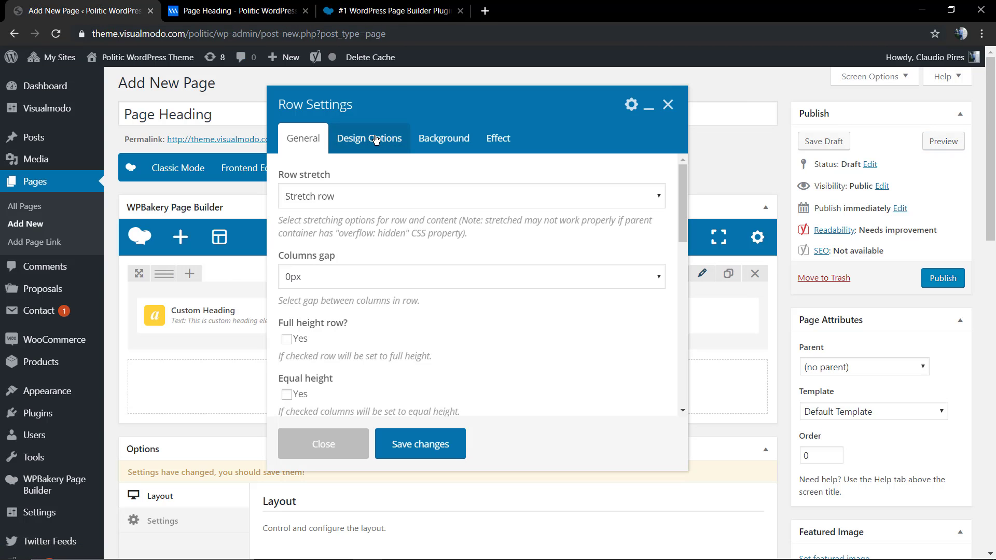
pyautogui.click(375, 139)
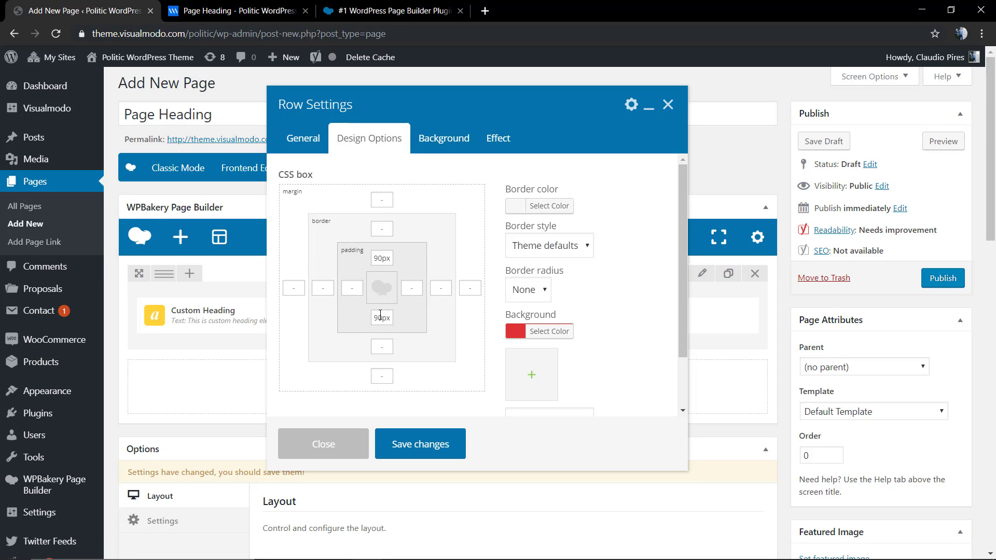
pyautogui.moveTo(382, 318); pyautogui.dragTo(371, 318)
pyautogui.click(422, 445)
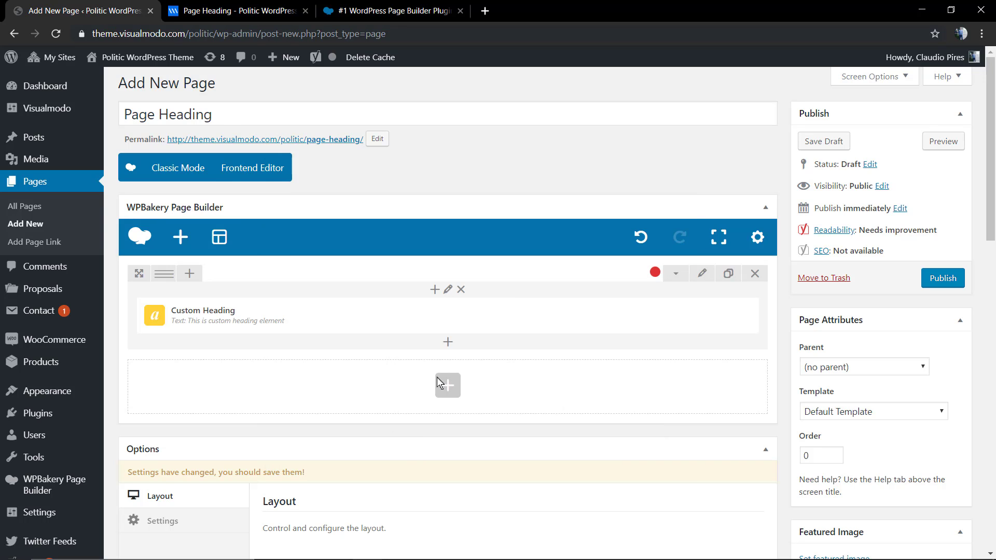
pyautogui.click(944, 141)
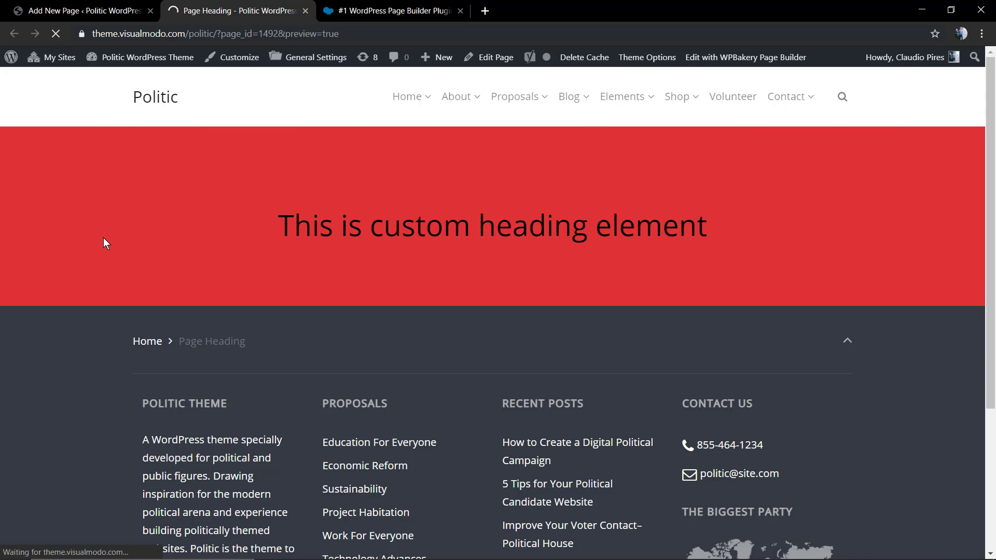
pyautogui.click(147, 6)
# Set the Custom Heading's text colour to white and preview it over the red banner.
pyautogui.click(466, 318)
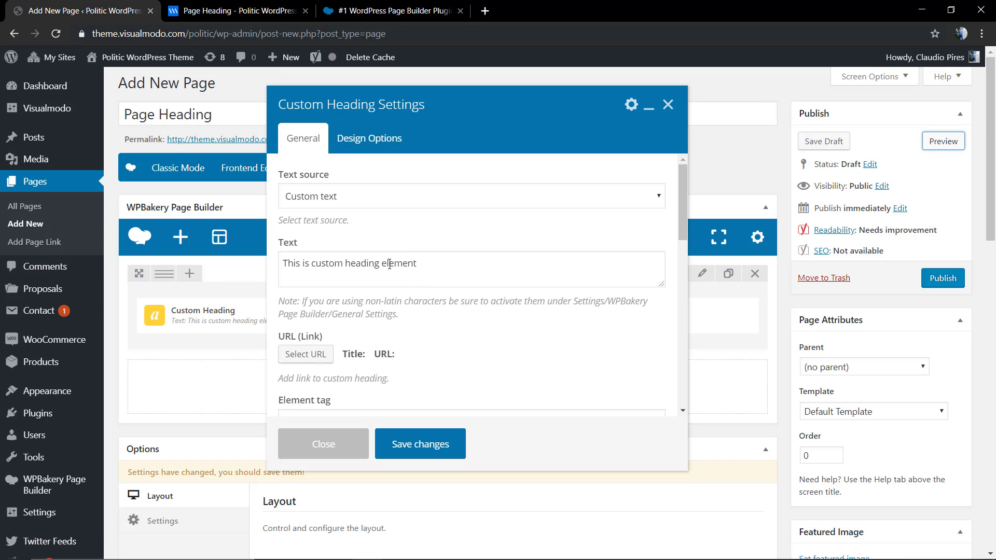
pyautogui.scroll(-6, 314, 312)
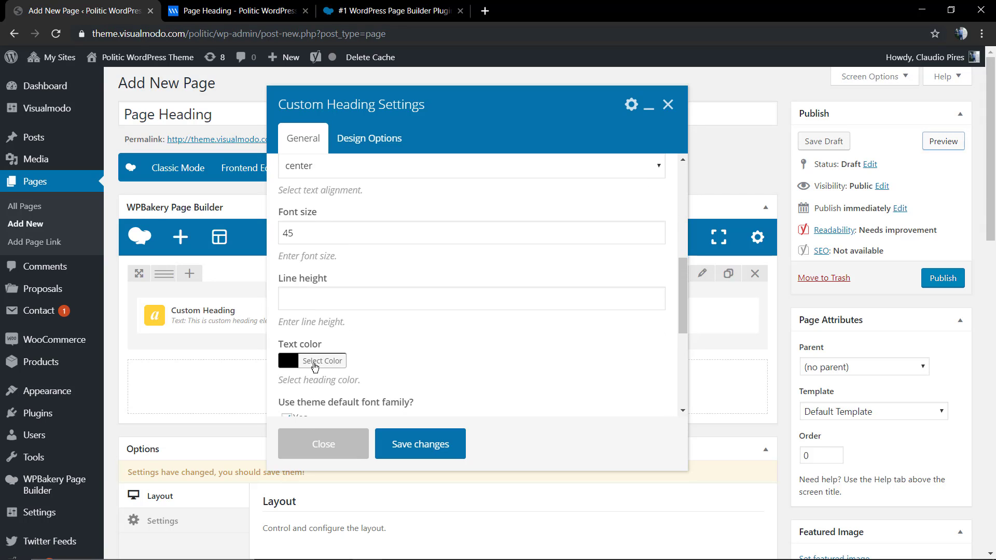
pyautogui.click(314, 362)
pyautogui.scroll(-3, 315, 366)
pyautogui.click(313, 397)
pyautogui.click(413, 447)
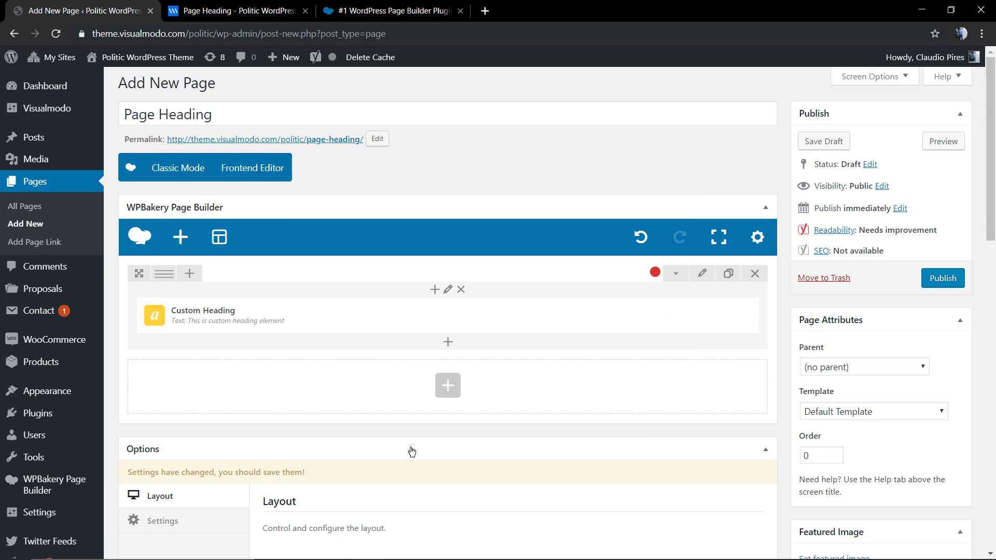
pyautogui.click(928, 141)
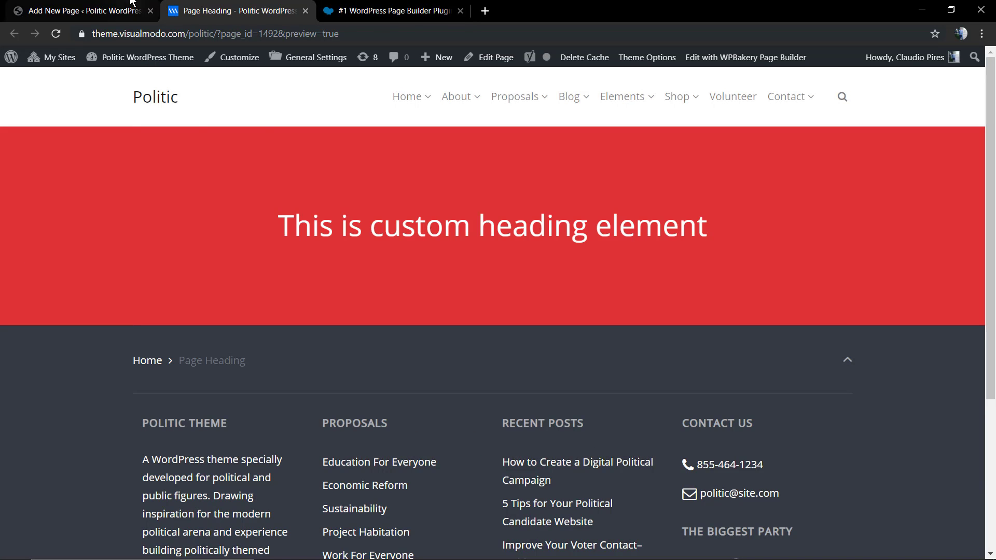
pyautogui.click(83, 10)
pyautogui.scroll(-3, 413, 324)
# Add a Single Image element in a new row showing the National Industry image.
pyautogui.click(447, 241)
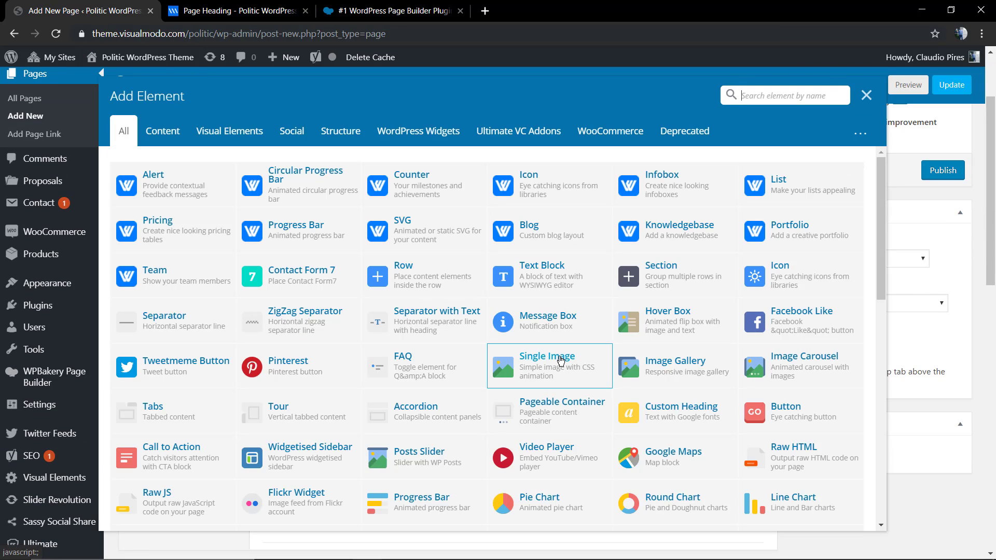
pyautogui.click(502, 350)
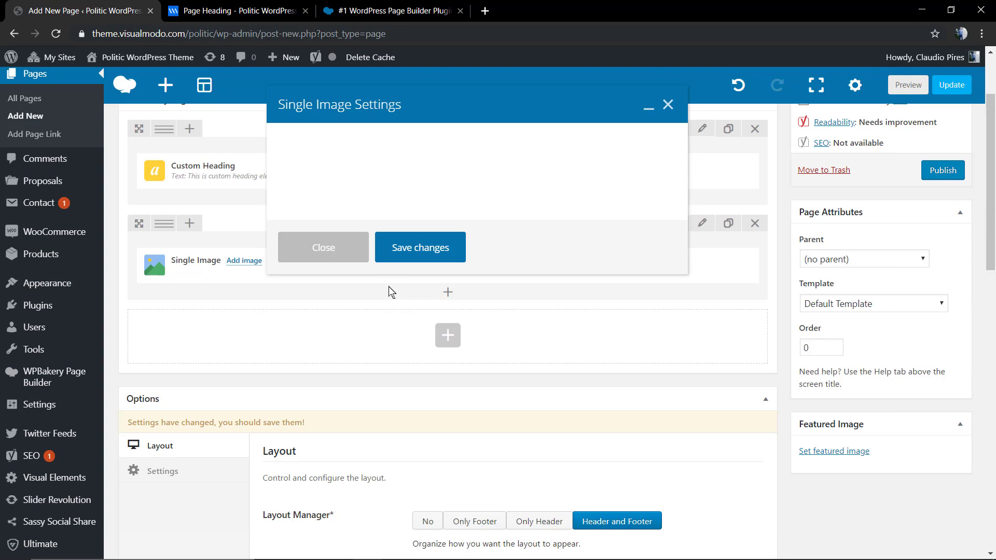
pyautogui.click(306, 345)
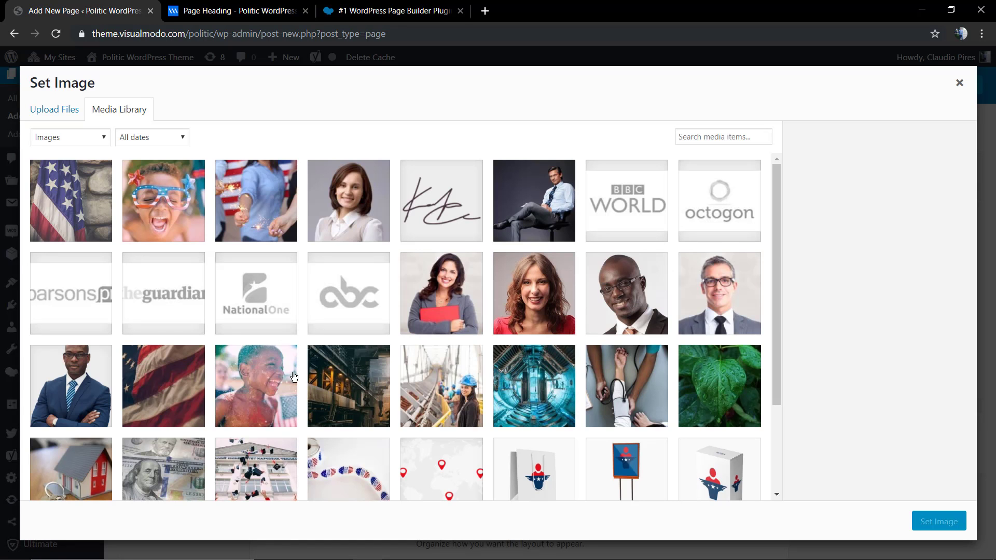
pyautogui.click(352, 398)
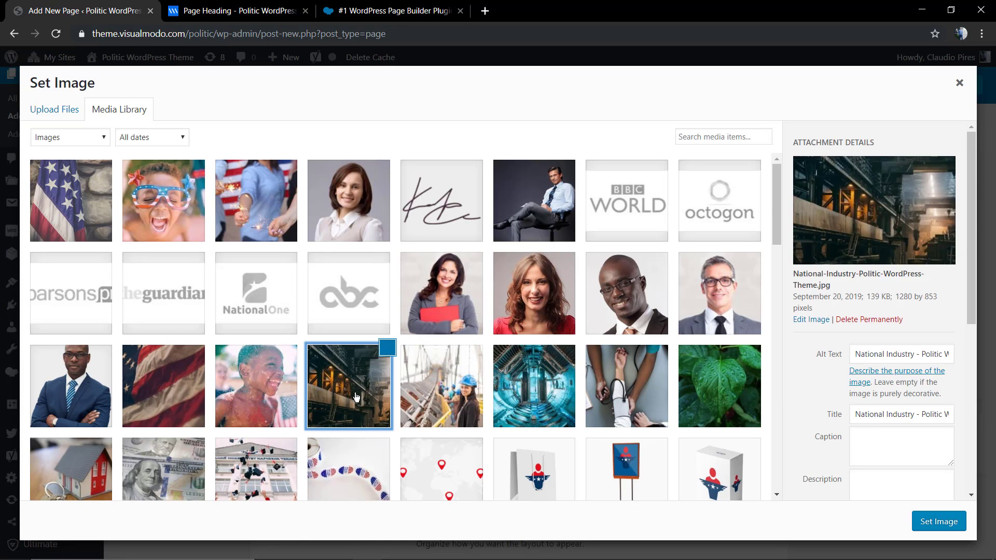
pyautogui.click(926, 527)
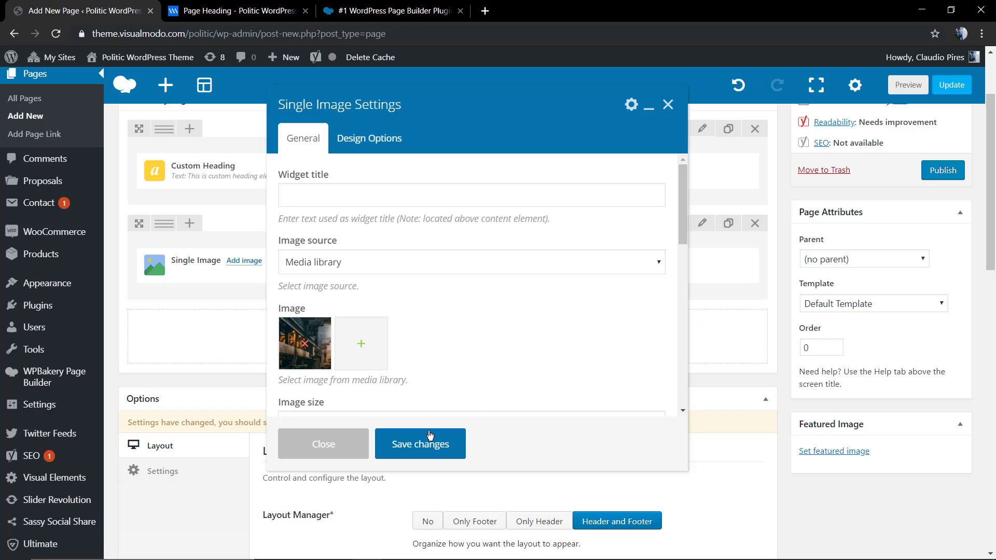
pyautogui.click(414, 448)
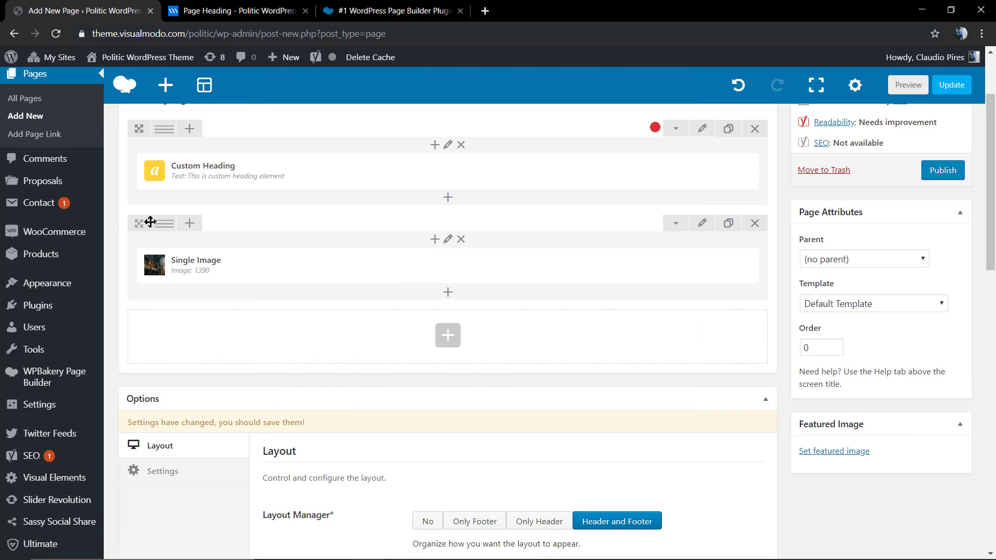
# Split the row into 1/2+1/2 columns and add a default Text Block on the right.
pyautogui.click(188, 224)
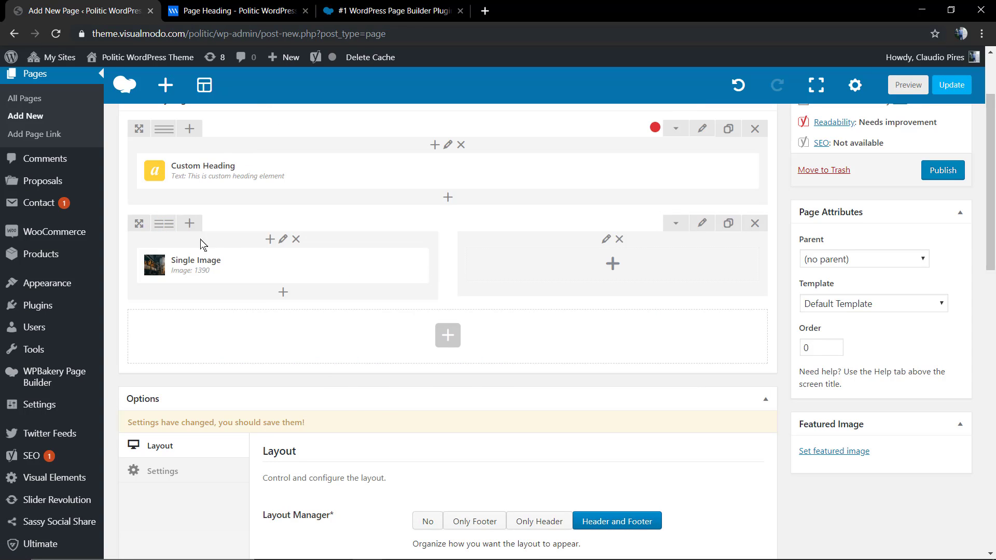
pyautogui.click(606, 268)
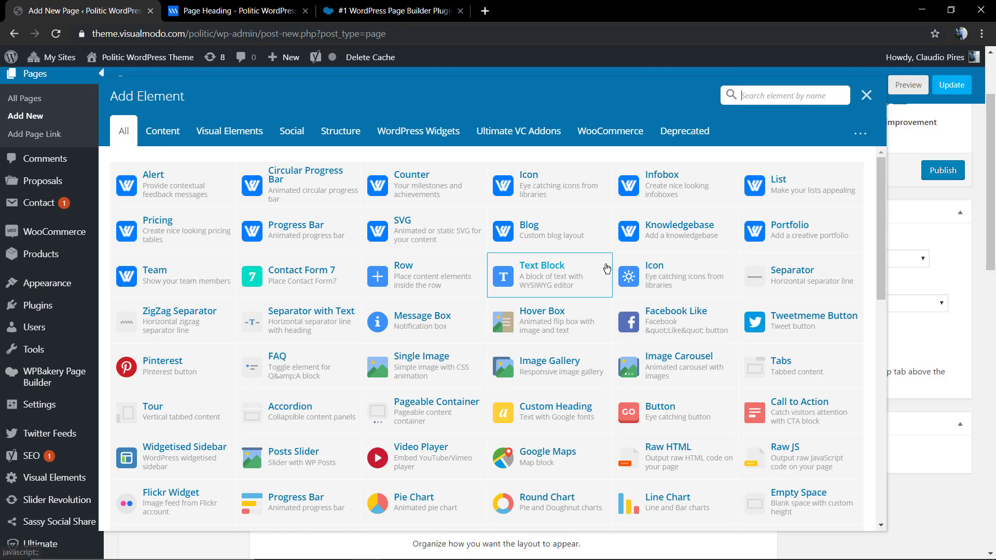
pyautogui.click(566, 261)
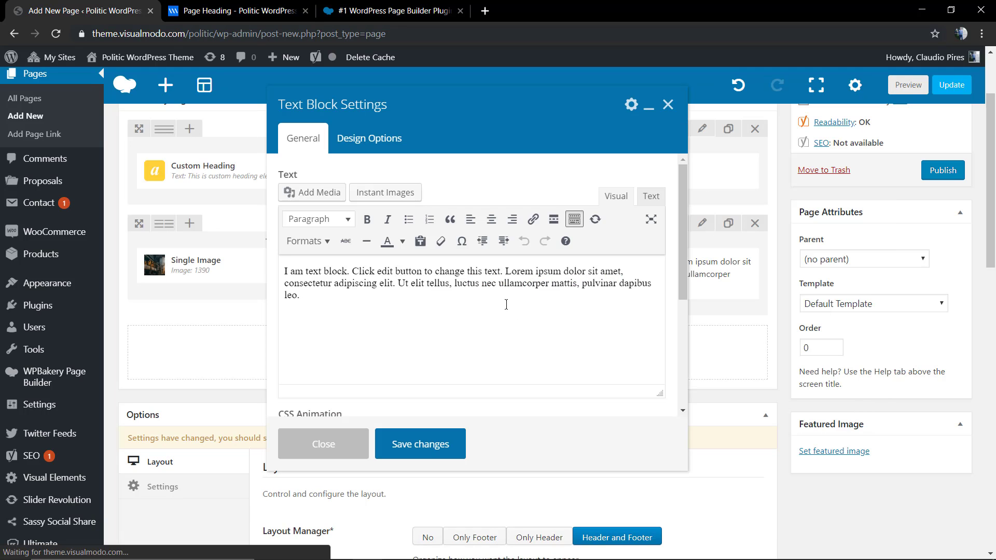
pyautogui.click(416, 443)
pyautogui.scroll(1, 560, 285)
pyautogui.scroll(3, 561, 285)
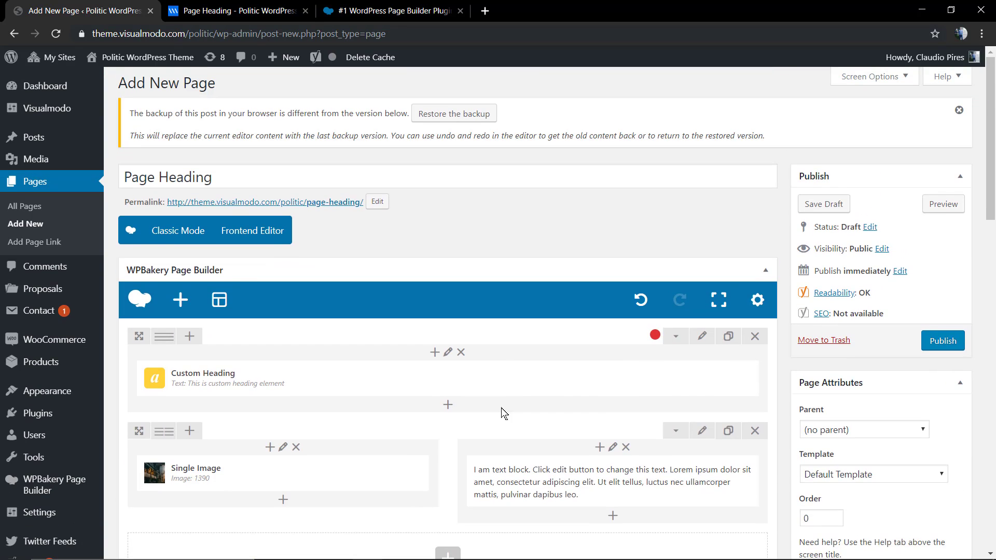
# Enter a top padding for the image-and-text row and preview it beneath the red banner.
pyautogui.click(702, 431)
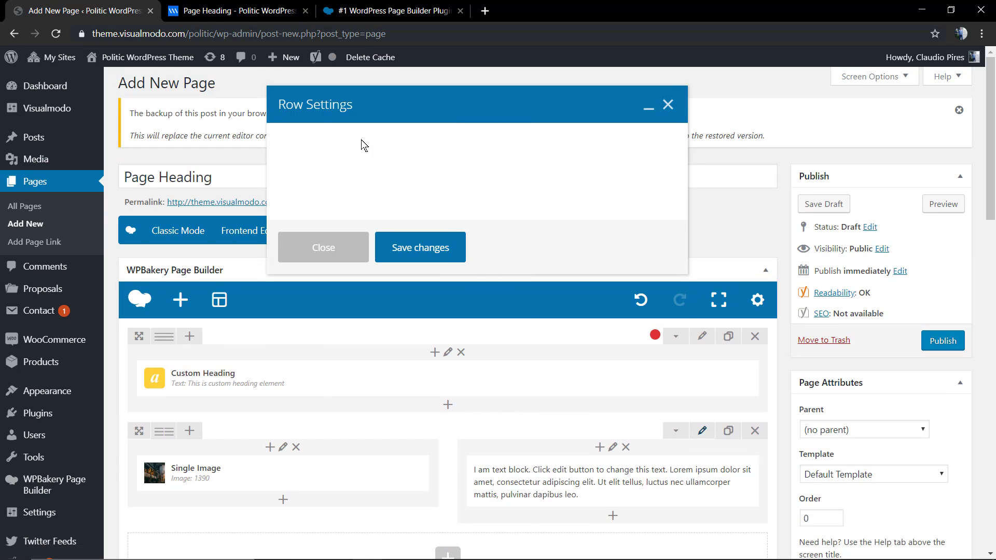
pyautogui.click(357, 145)
pyautogui.click(381, 257)
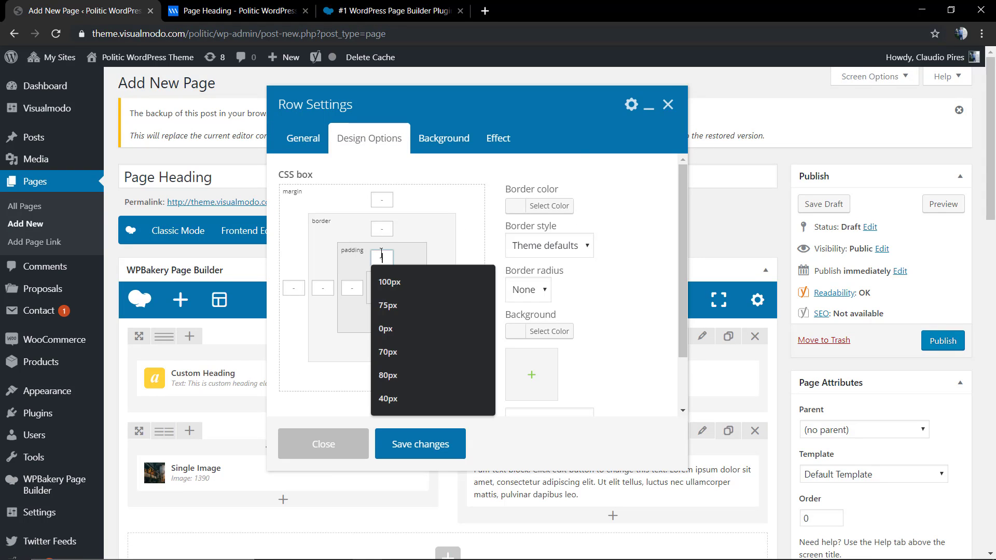
pyautogui.write('40')
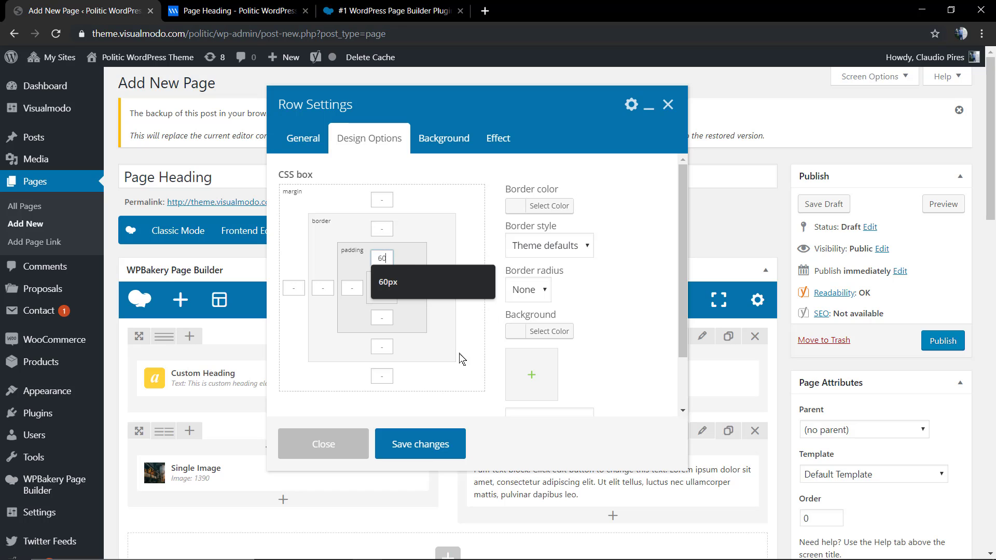
pyautogui.click(430, 451)
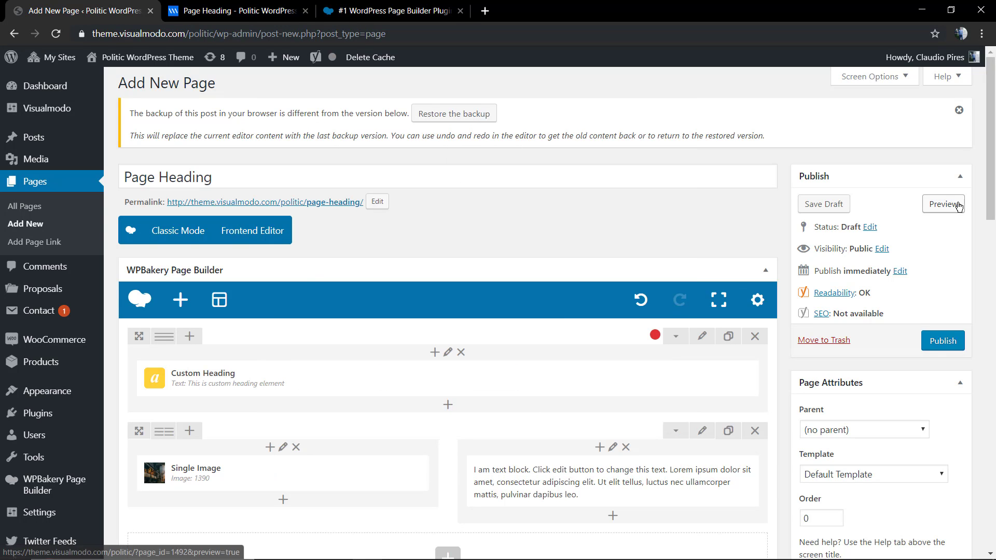
pyautogui.click(941, 204)
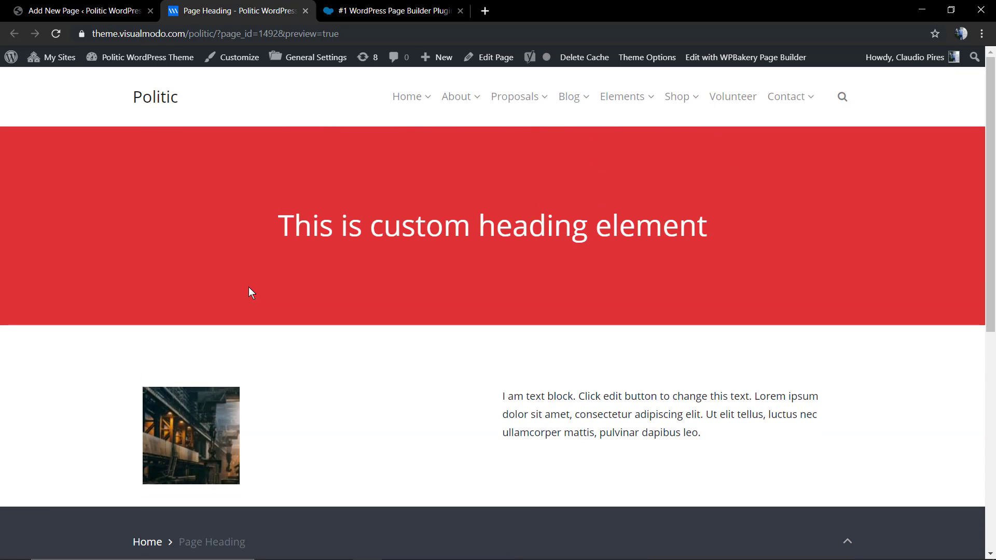
pyautogui.click(117, 8)
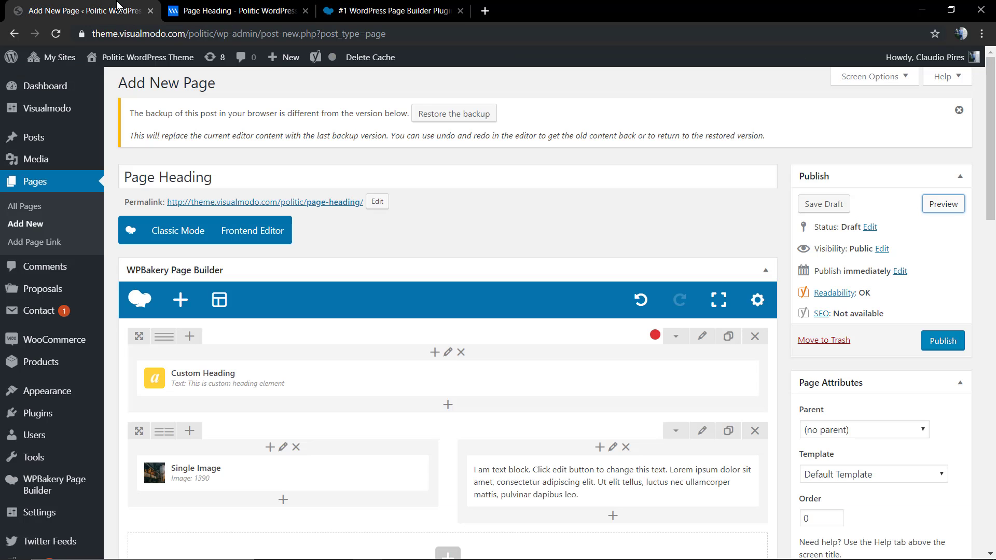
# Change the Single Image's size from thumbnail to full.
pyautogui.scroll(-5, 315, 181)
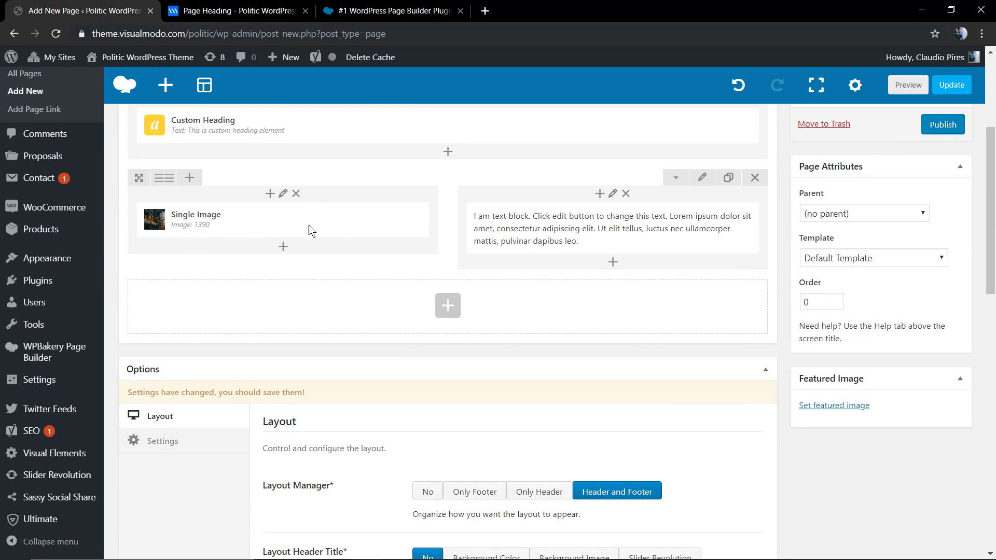
pyautogui.click(299, 222)
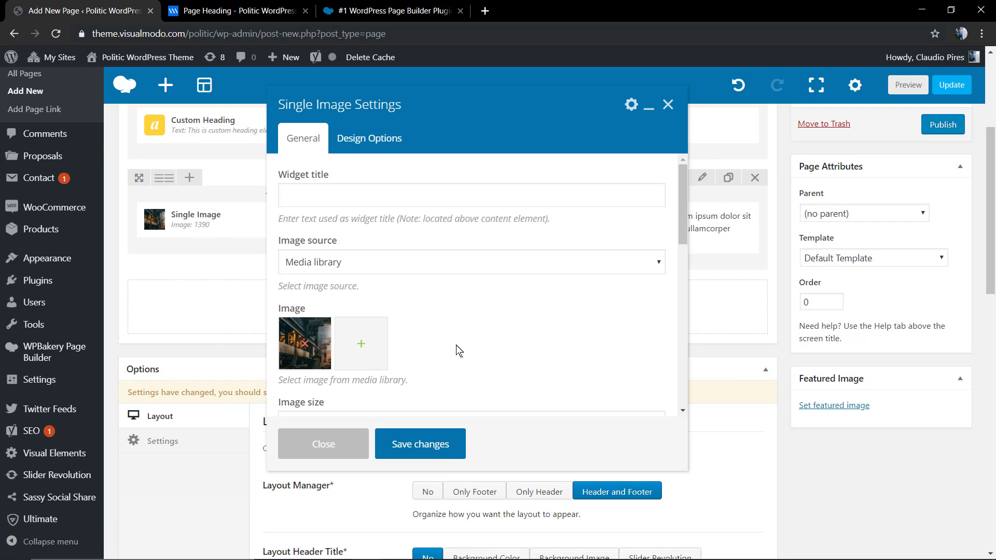
pyautogui.scroll(-3, 457, 348)
pyautogui.doubleClick(318, 319)
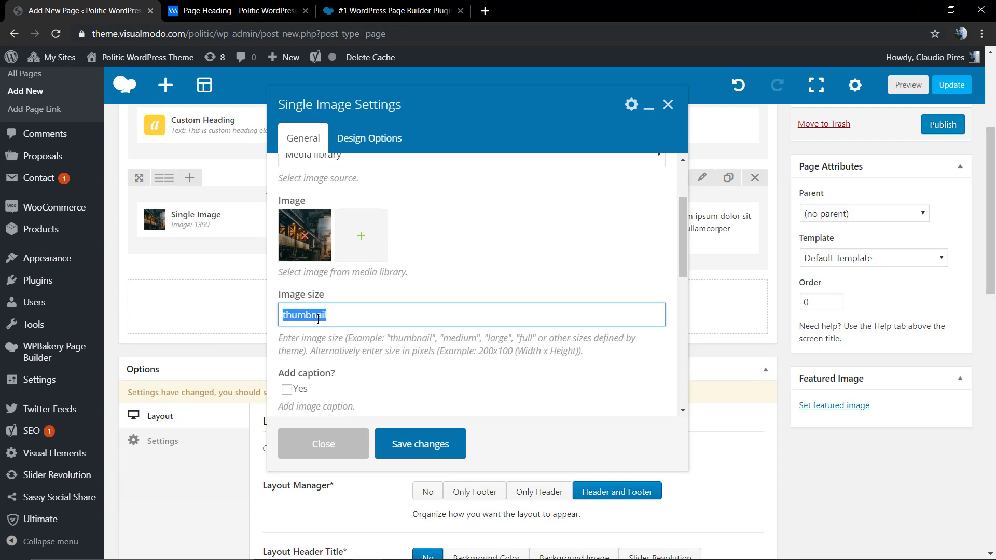
pyautogui.write('full')
pyautogui.click(449, 452)
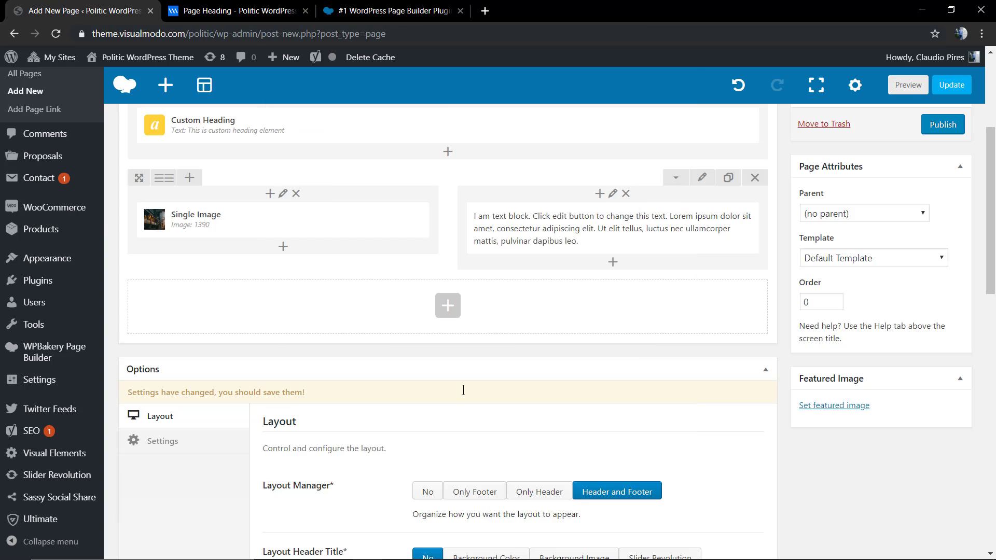
# Clone the Text Block in the right column and preview the larger image.
pyautogui.scroll(2, 463, 390)
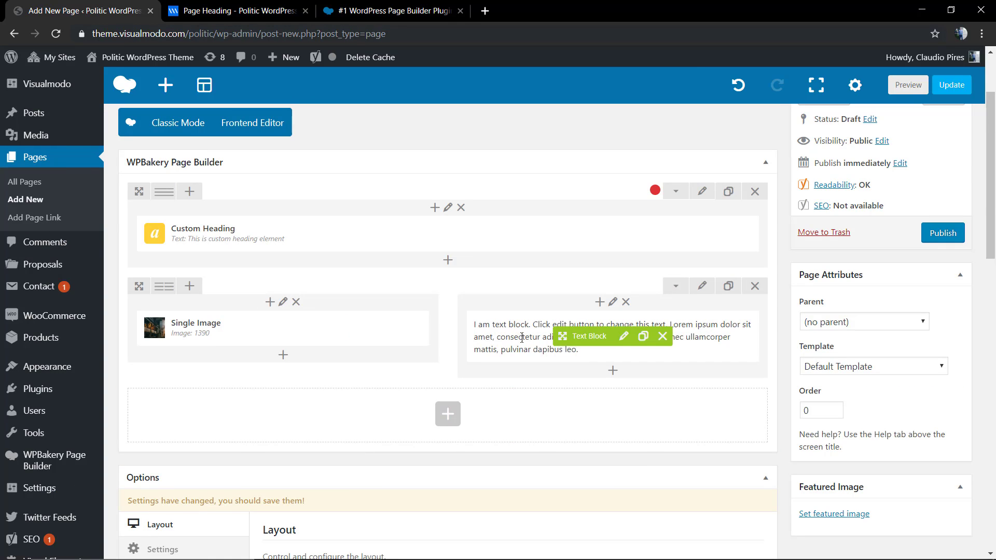
pyautogui.click(641, 337)
pyautogui.scroll(3, 350, 408)
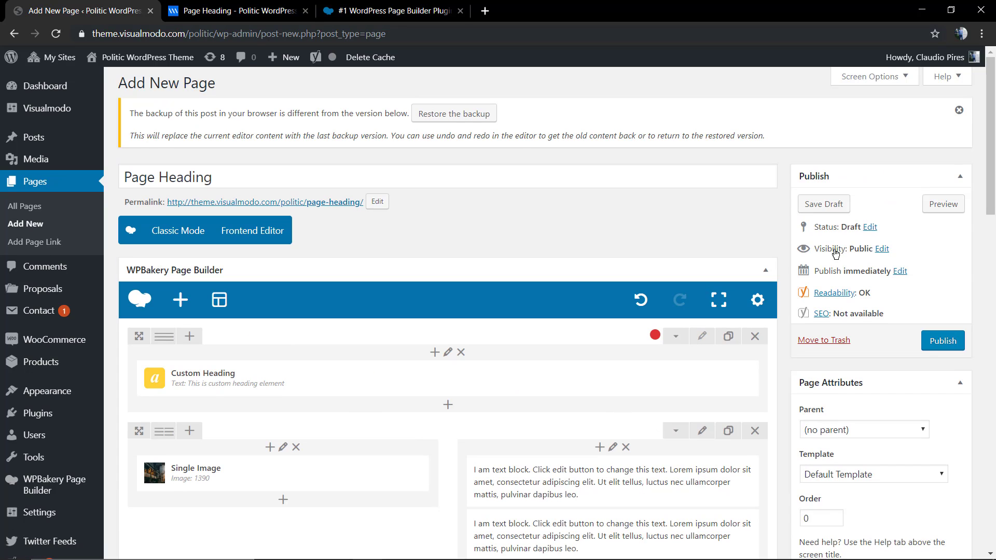
pyautogui.click(943, 205)
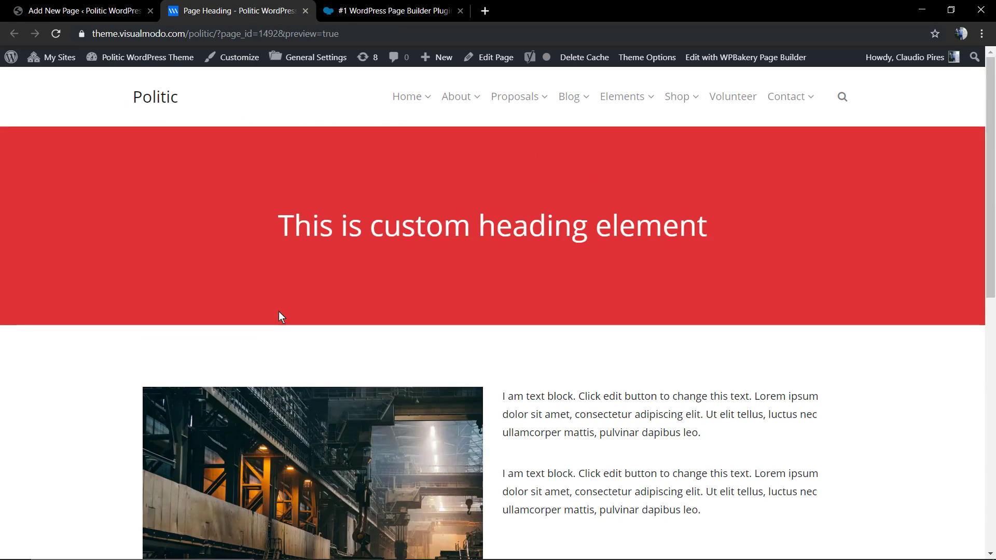
pyautogui.click(95, 13)
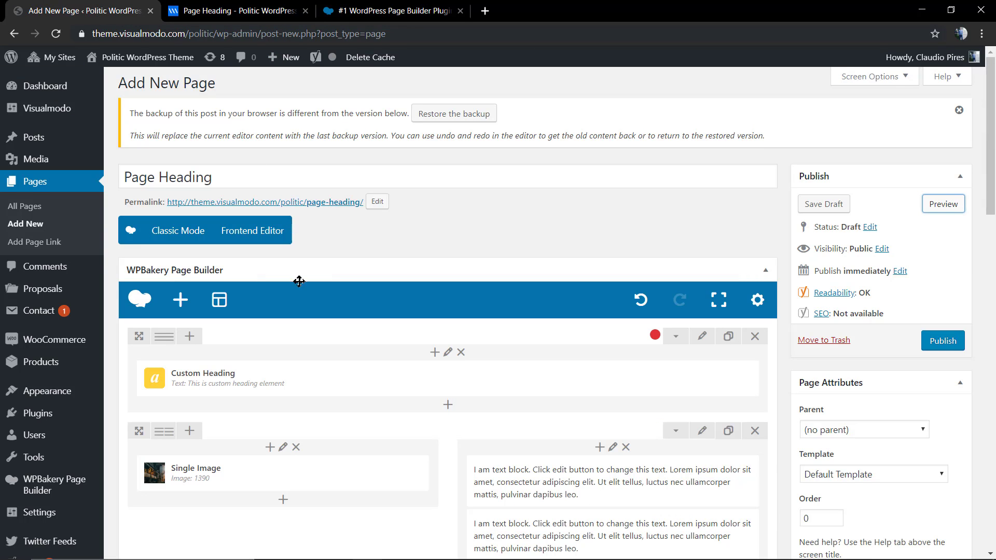
# Show the page Options' Settings section and glance at the page preview.
pyautogui.scroll(-3, 299, 281)
pyautogui.scroll(-6, 291, 312)
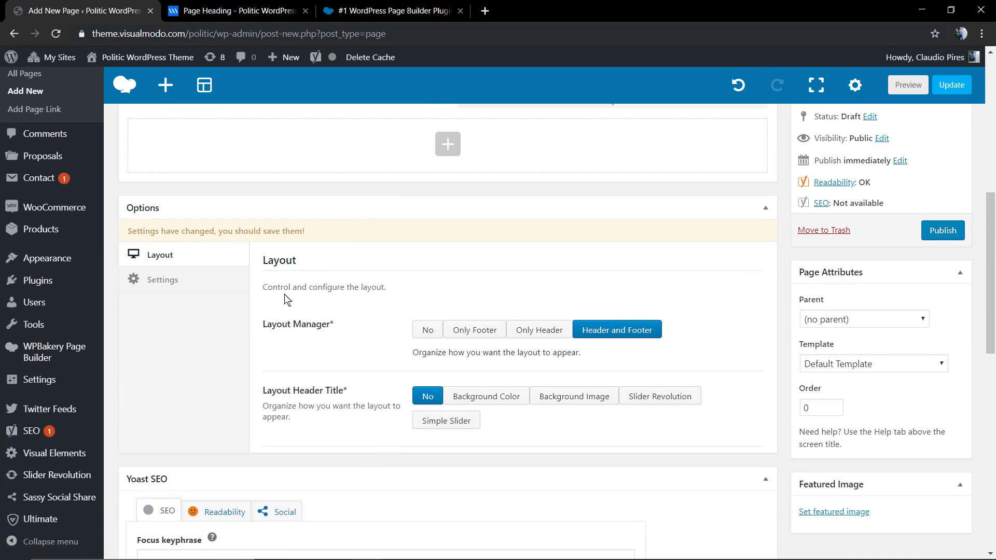
pyautogui.click(183, 280)
pyautogui.click(391, 11)
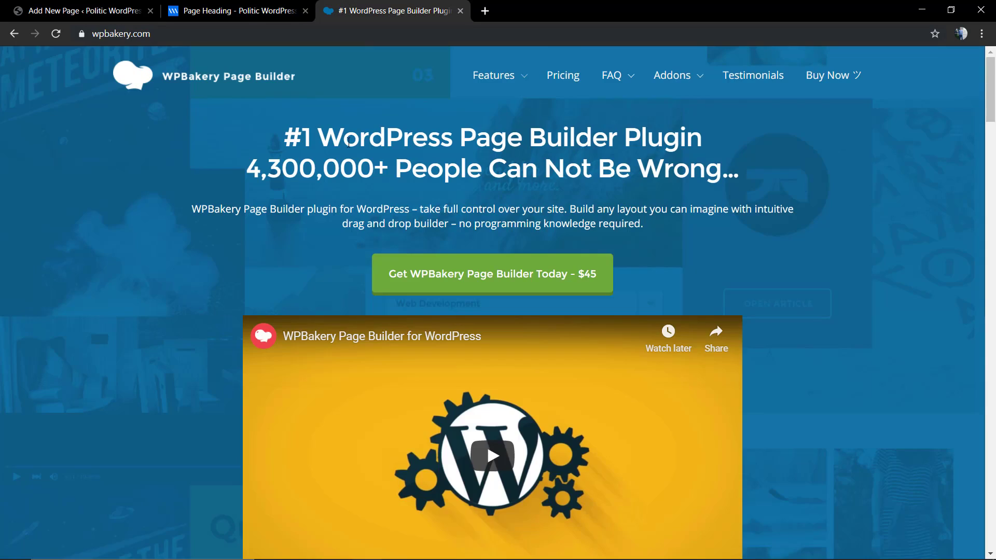
pyautogui.click(244, 8)
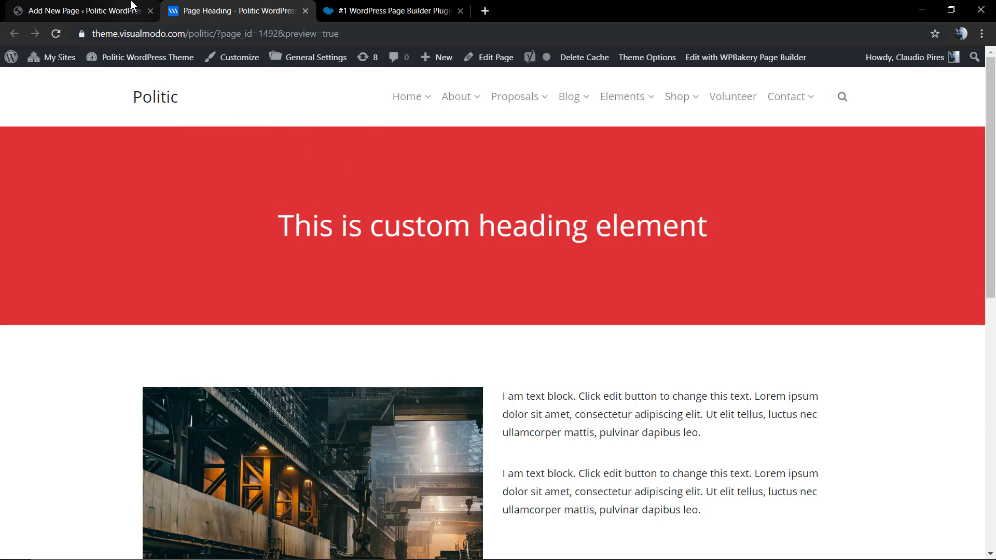
pyautogui.click(83, 11)
# Change the heading row's top padding from 90px to 120px in Design Options.
pyautogui.scroll(5, 467, 259)
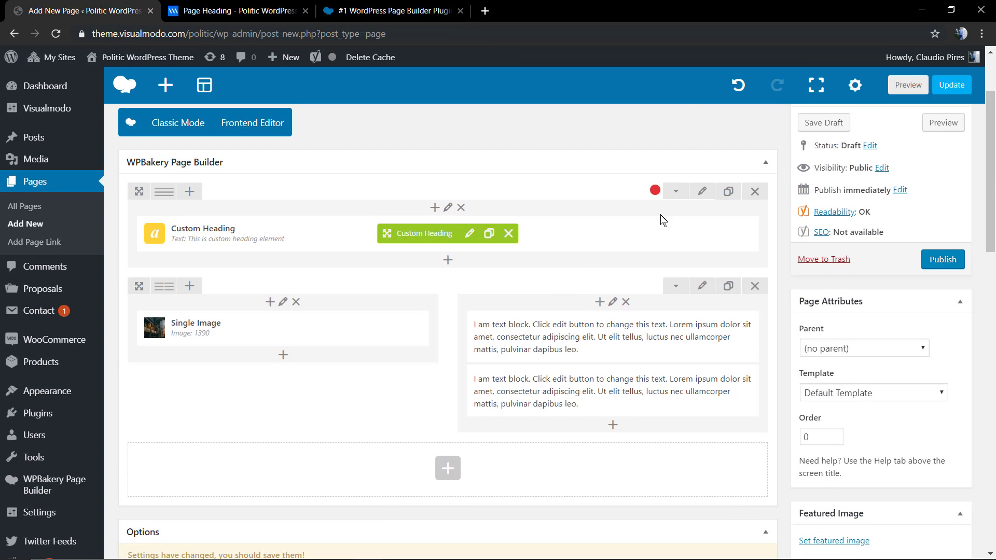
pyautogui.click(702, 191)
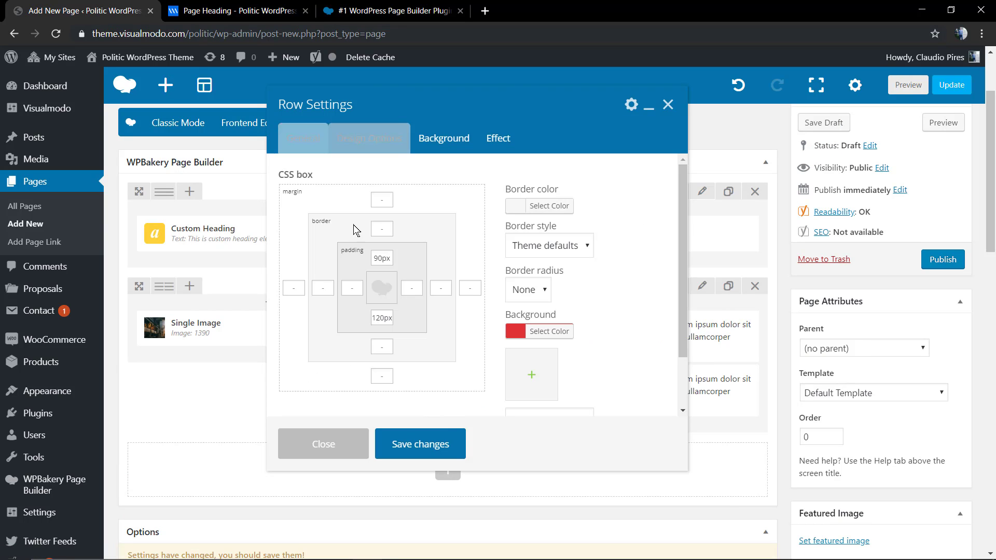
pyautogui.click(363, 148)
pyautogui.moveTo(379, 258); pyautogui.dragTo(374, 258)
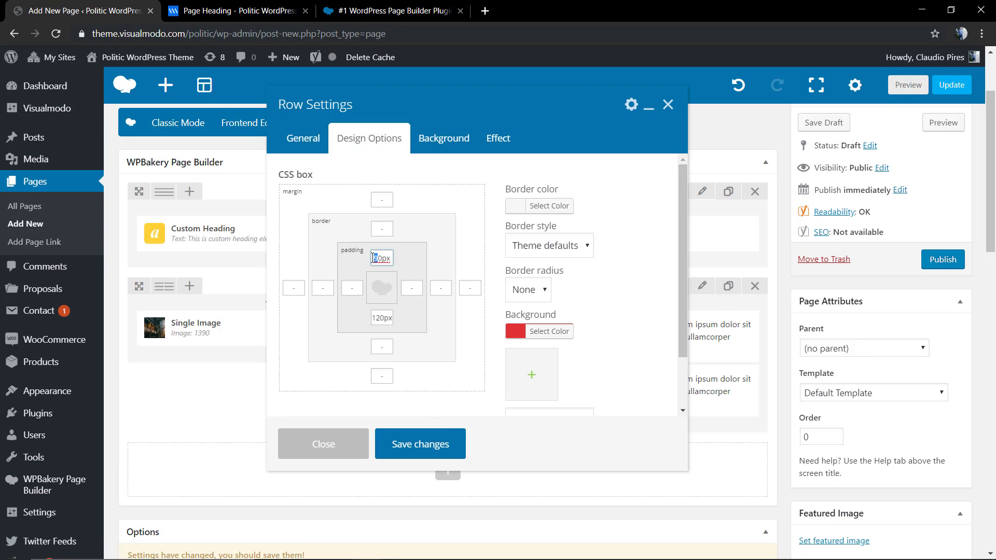
pyautogui.write('12')
pyautogui.click(420, 444)
pyautogui.scroll(-6, 353, 360)
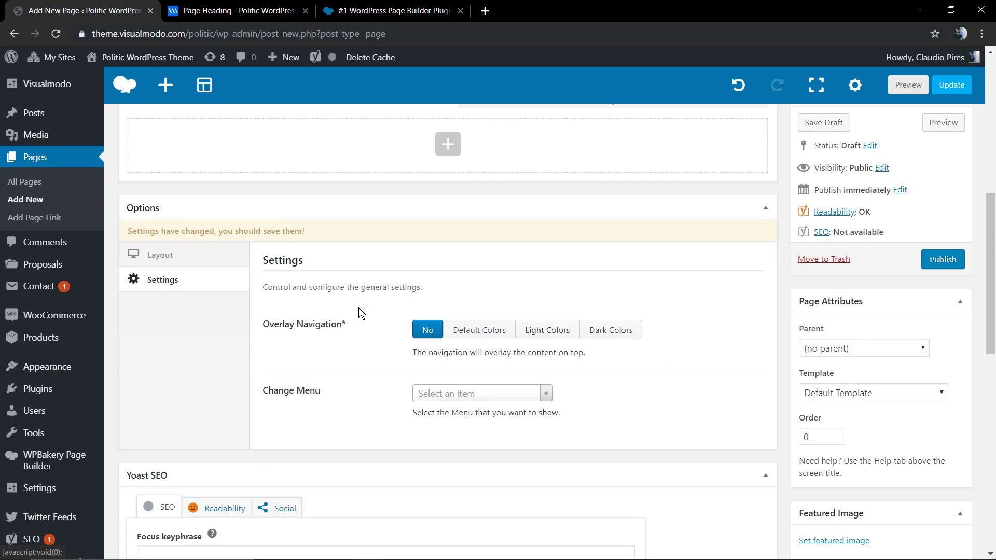
# Set Overlay Navigation to Light Colors and preview the navigation over the red banner.
pyautogui.click(539, 336)
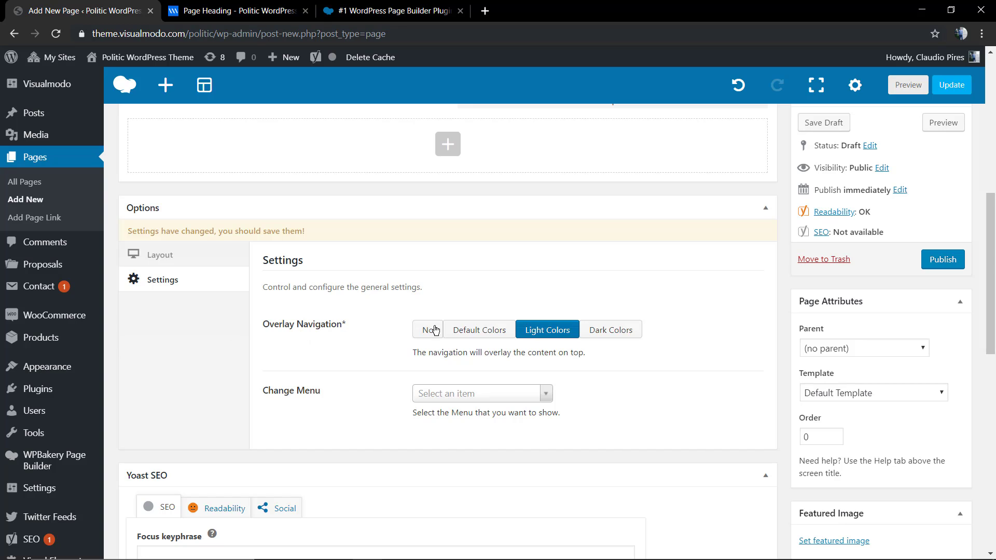
pyautogui.click(907, 84)
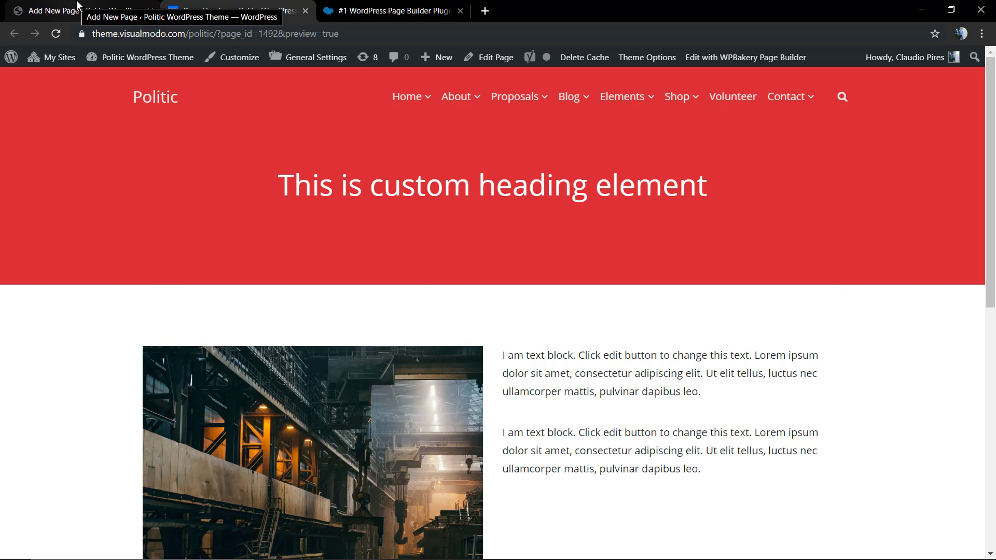
pyautogui.click(77, 4)
pyautogui.scroll(10, 451, 285)
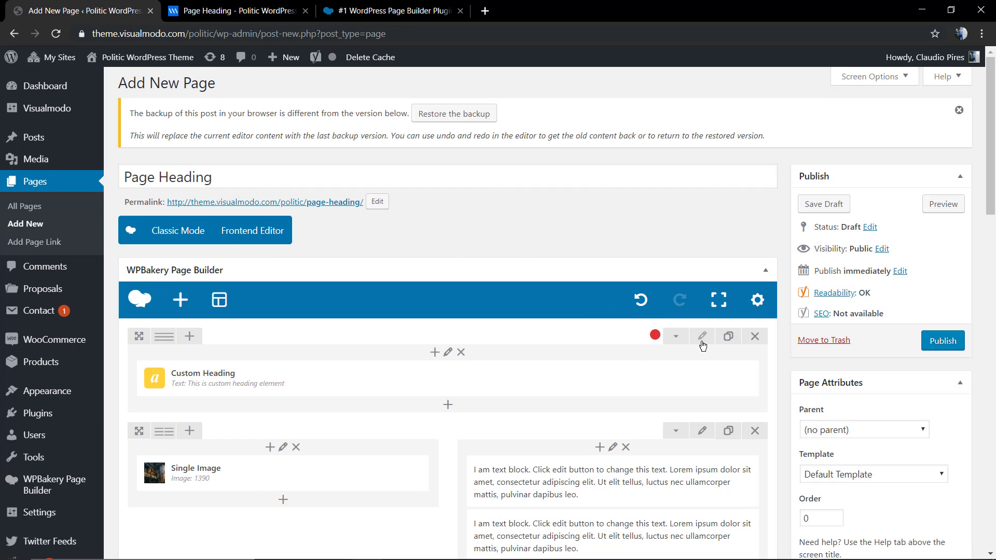
# Set the red-and-blue wall painter photo as the heading row's Cover background and preview it.
pyautogui.click(702, 341)
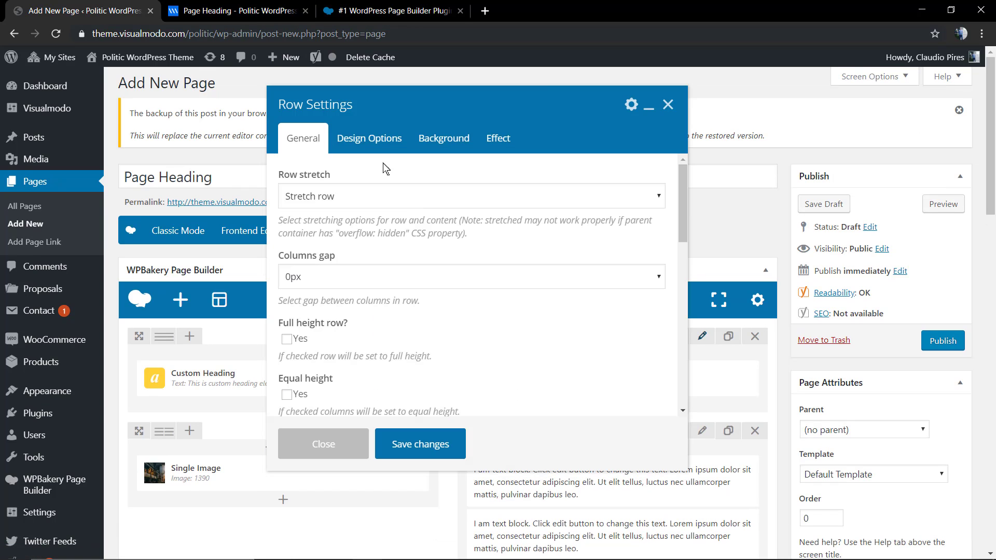
pyautogui.click(374, 137)
pyautogui.click(550, 386)
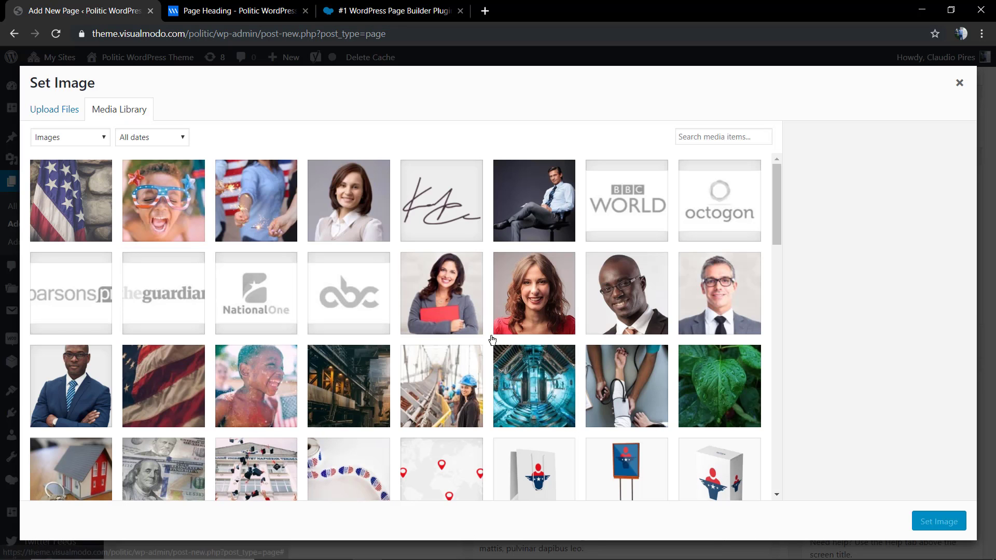
pyautogui.scroll(-4, 492, 339)
pyautogui.scroll(-2, 479, 322)
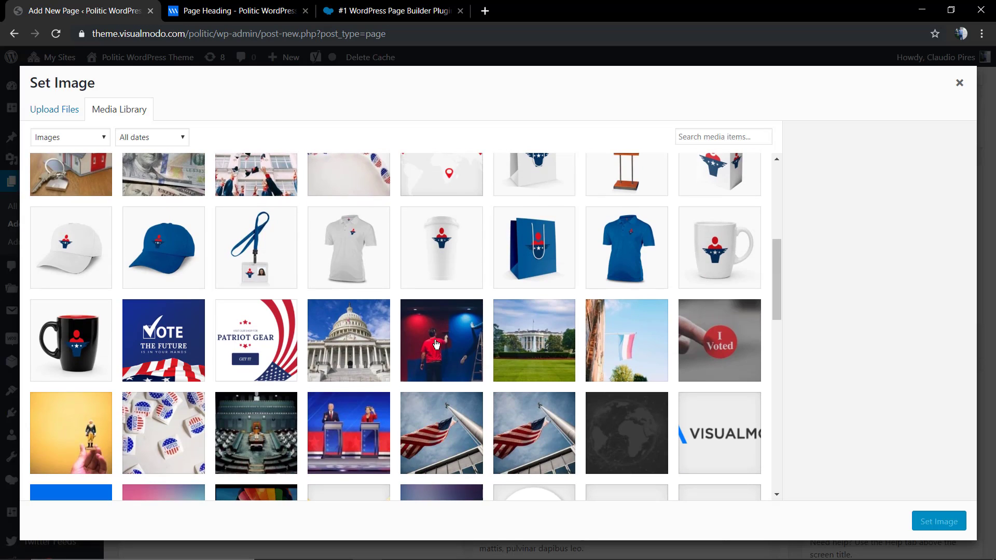
pyautogui.click(441, 341)
pyautogui.click(939, 521)
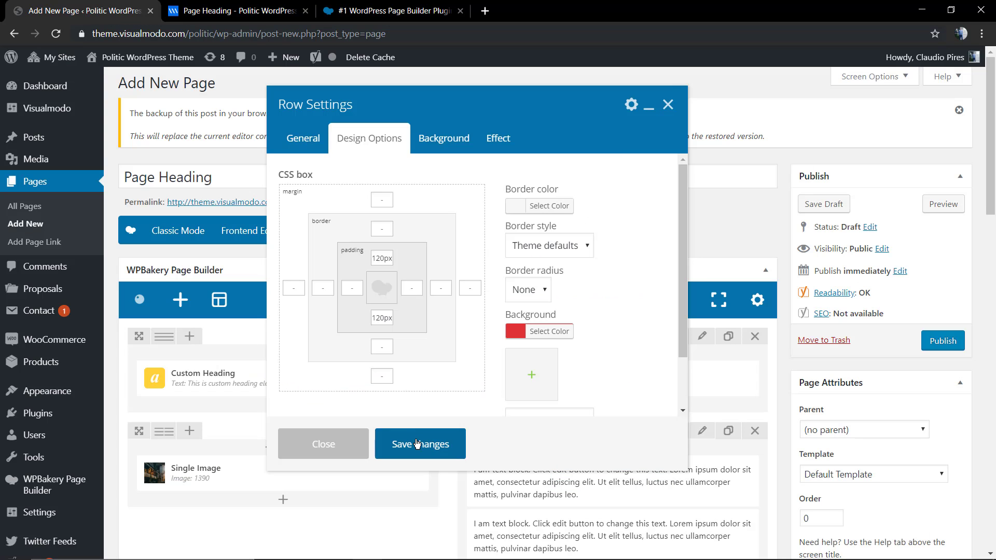
pyautogui.scroll(-1, 550, 352)
pyautogui.click(553, 354)
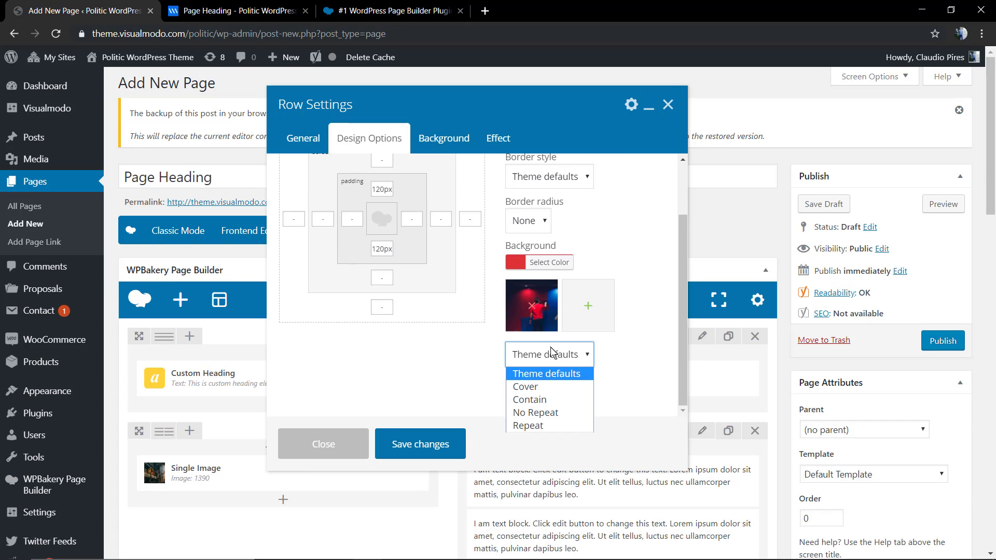
pyautogui.click(549, 387)
pyautogui.click(436, 440)
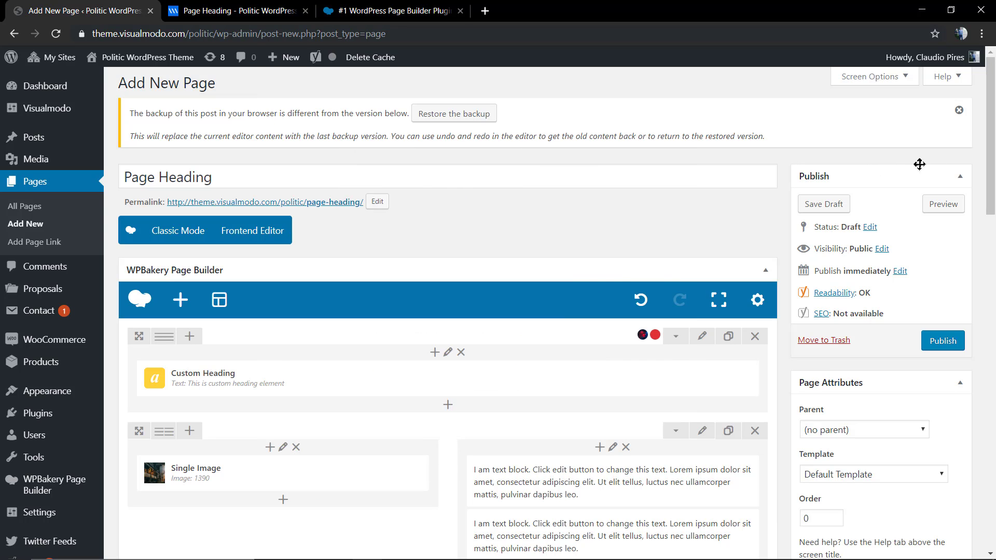
pyautogui.click(945, 208)
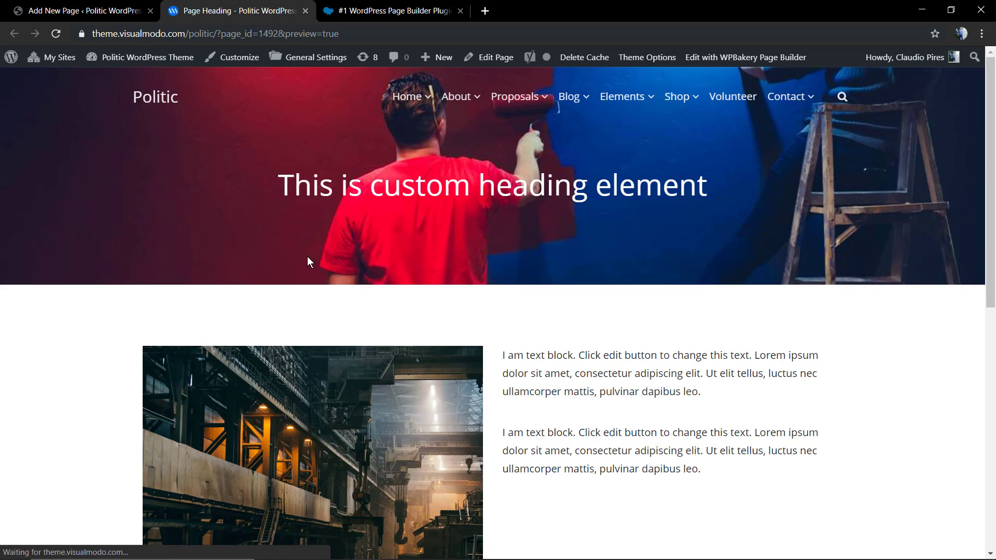
pyautogui.click(103, 8)
# Remove the heading row's background photo and switch its background to Gradient Color.
pyautogui.click(709, 337)
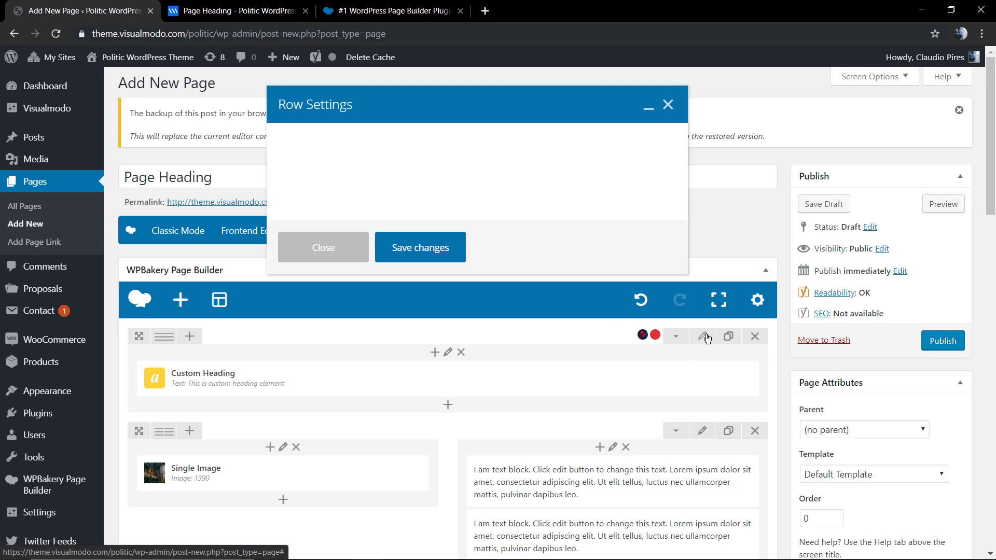
pyautogui.click(371, 149)
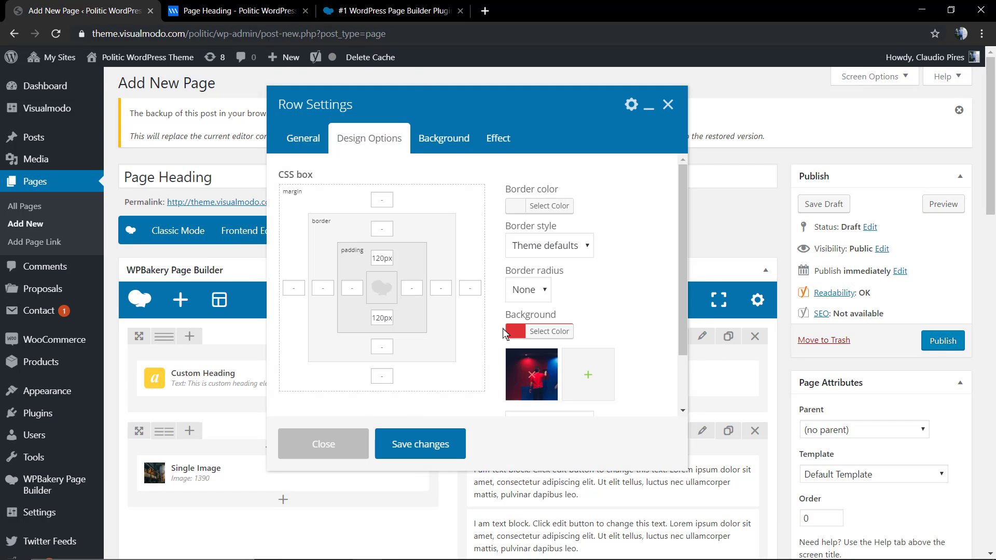
pyautogui.click(532, 375)
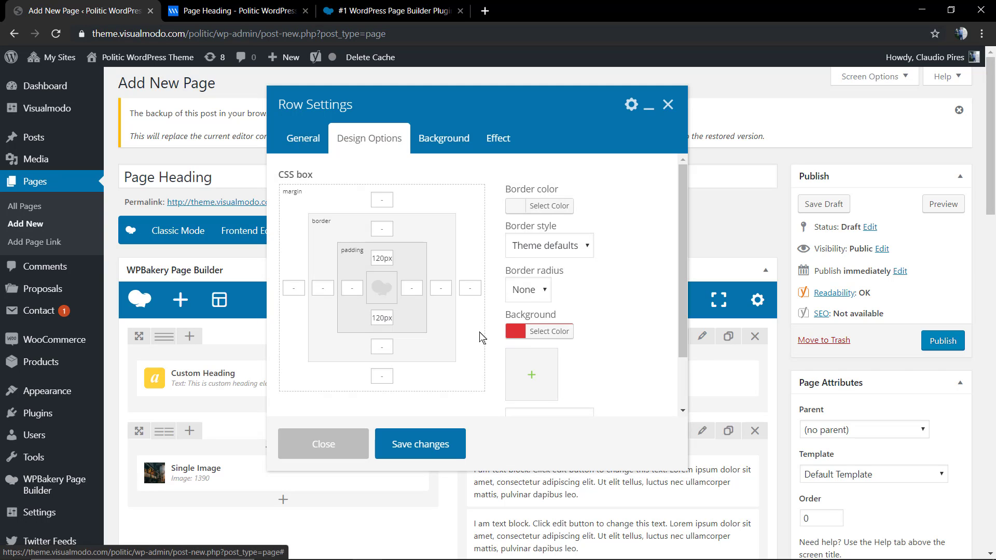
pyautogui.click(442, 138)
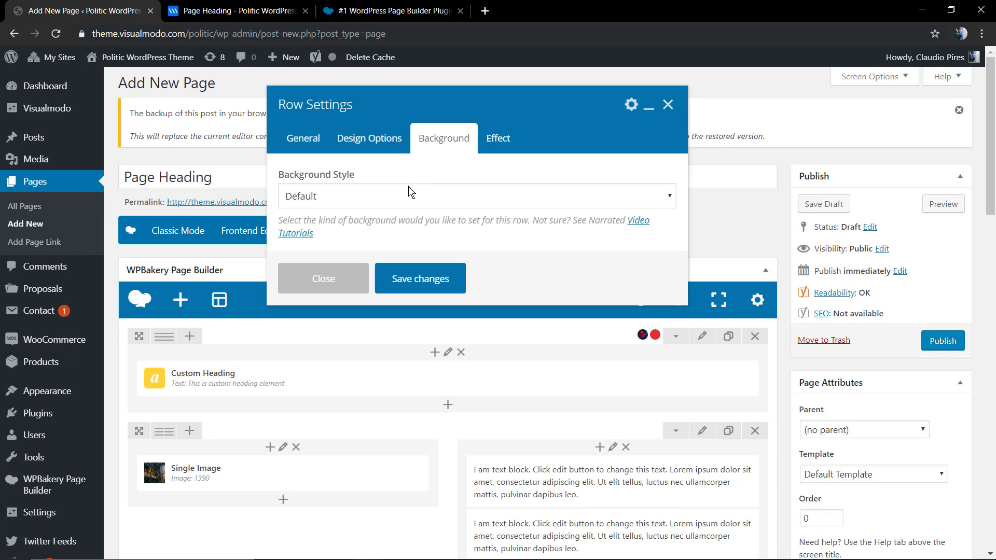
pyautogui.click(397, 267)
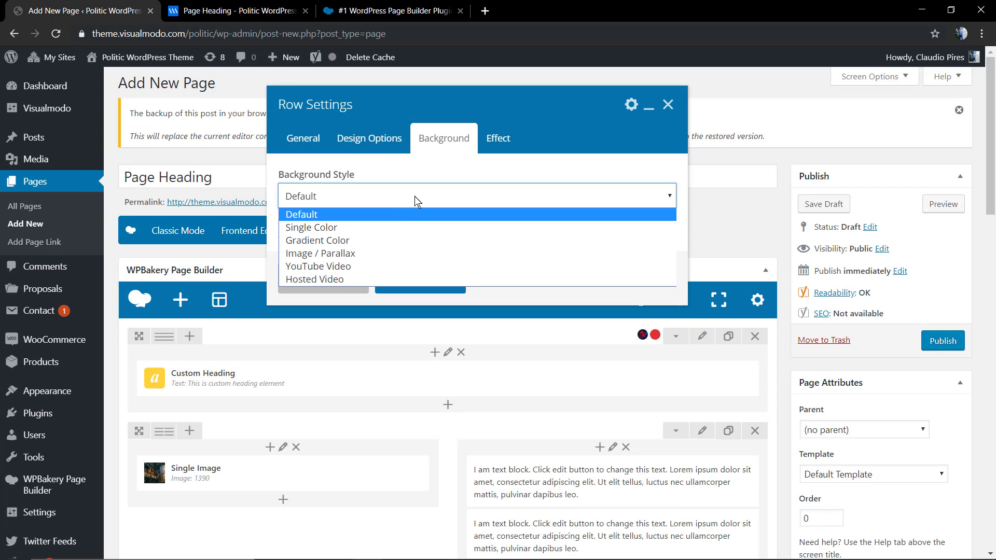
pyautogui.click(373, 239)
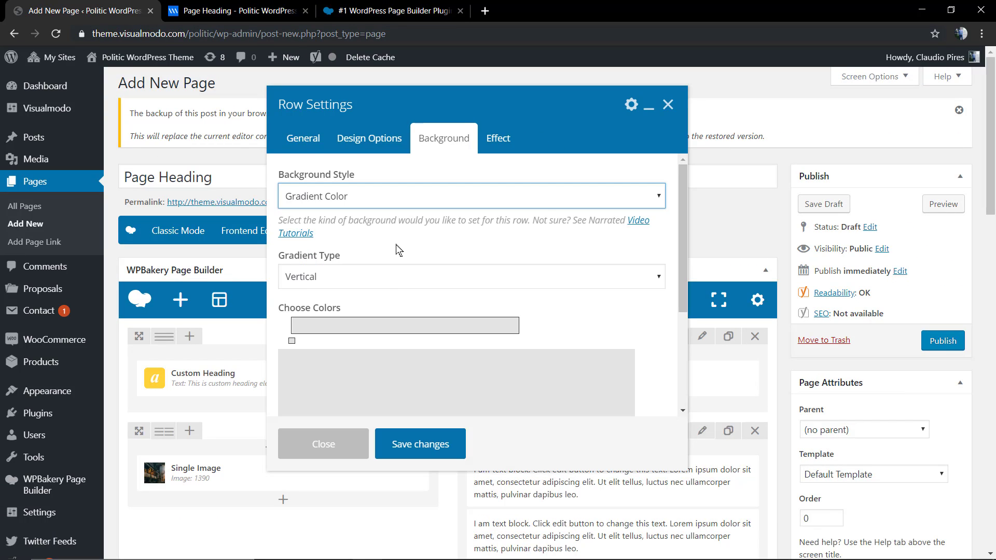
# Set the first gradient stop to a soft purple.
pyautogui.scroll(-2, 387, 286)
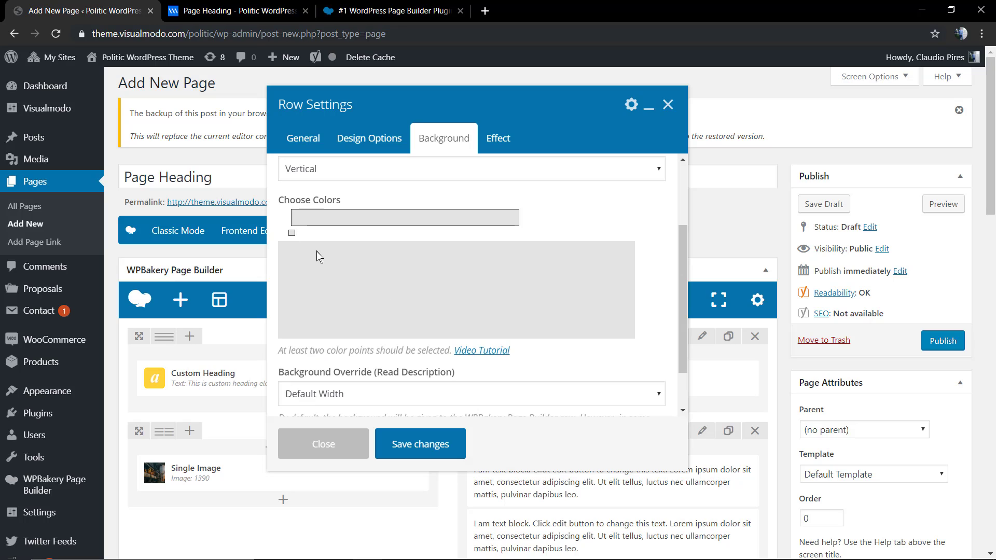
pyautogui.scroll(-1, 322, 260)
pyautogui.scroll(2, 311, 275)
pyautogui.click(292, 285)
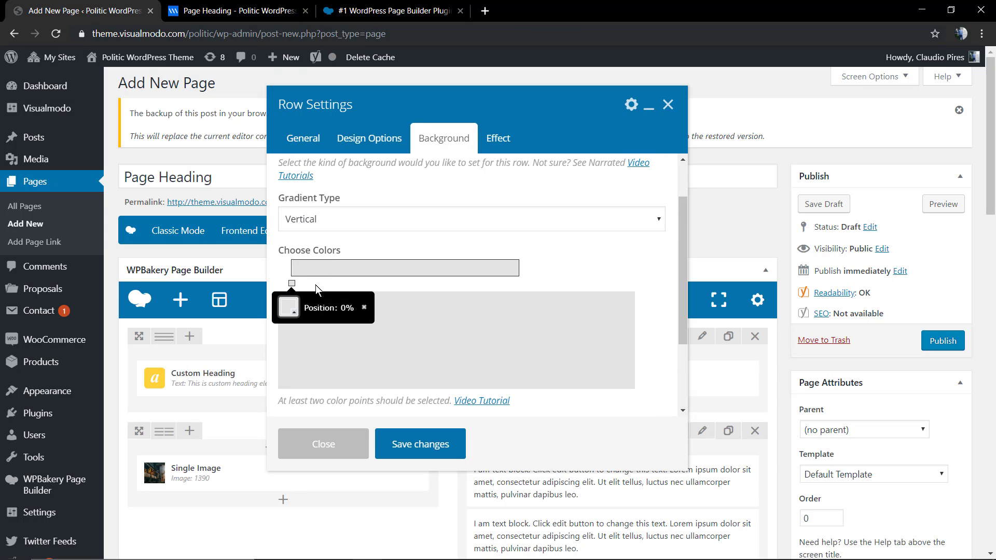
pyautogui.click(289, 308)
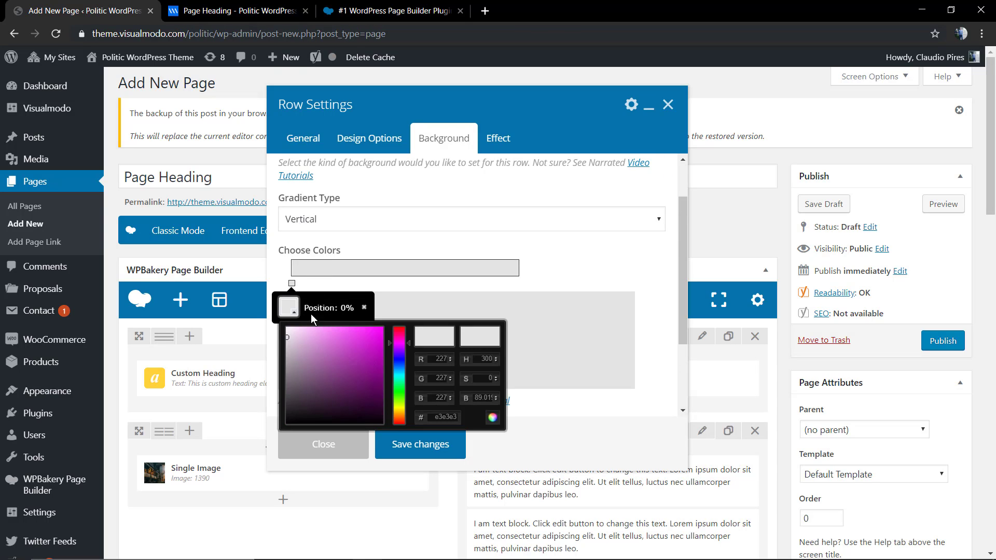
pyautogui.click(391, 355)
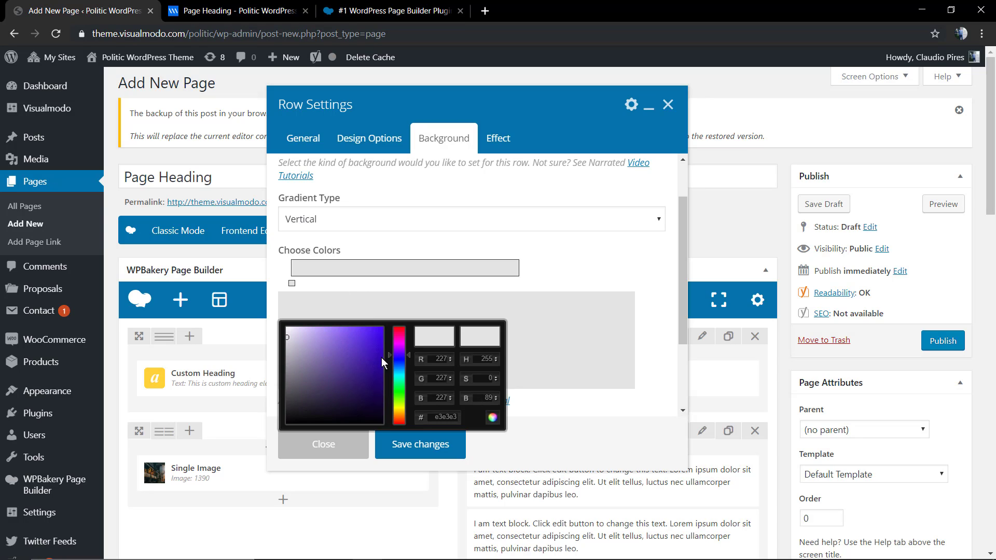
pyautogui.click(372, 364)
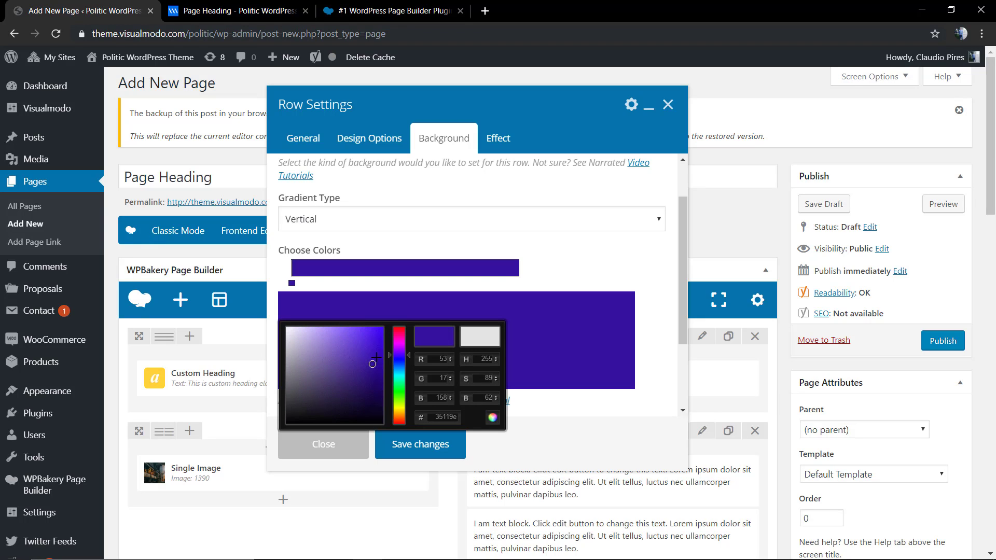
pyautogui.moveTo(376, 357)
pyautogui.mouseDown()
pyautogui.moveTo(374, 337)
pyautogui.moveTo(353, 348)
pyautogui.mouseUp()
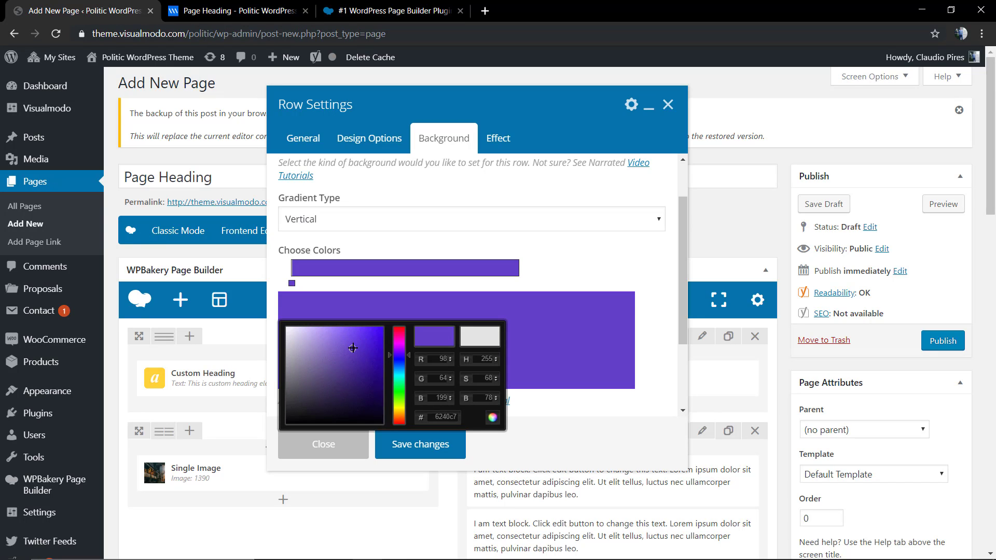
# Add a red stop at 57%, make the gradient Horizontal, and save the row.
pyautogui.click(421, 283)
pyautogui.click(426, 312)
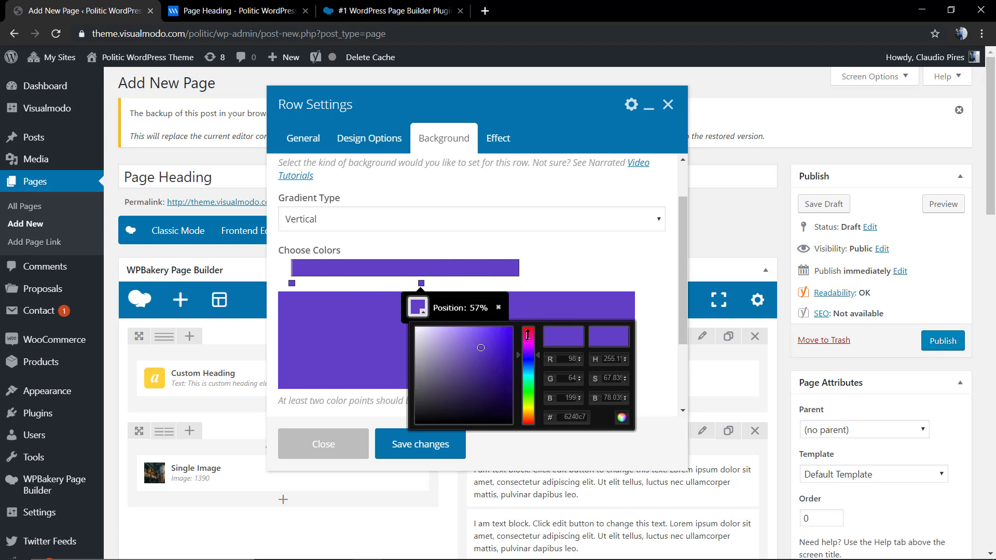
pyautogui.moveTo(525, 333); pyautogui.dragTo(525, 327)
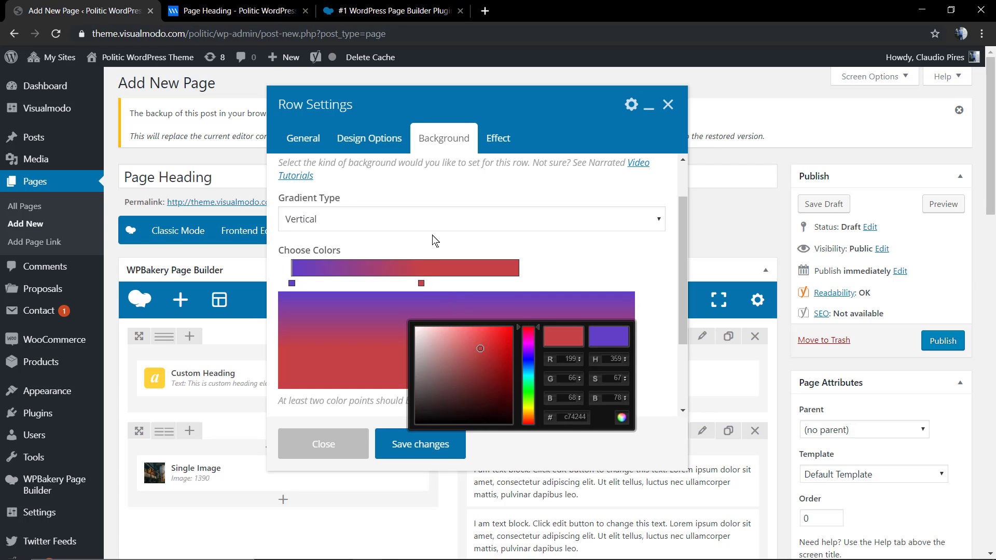
pyautogui.click(383, 222)
pyautogui.click(362, 223)
pyautogui.click(364, 248)
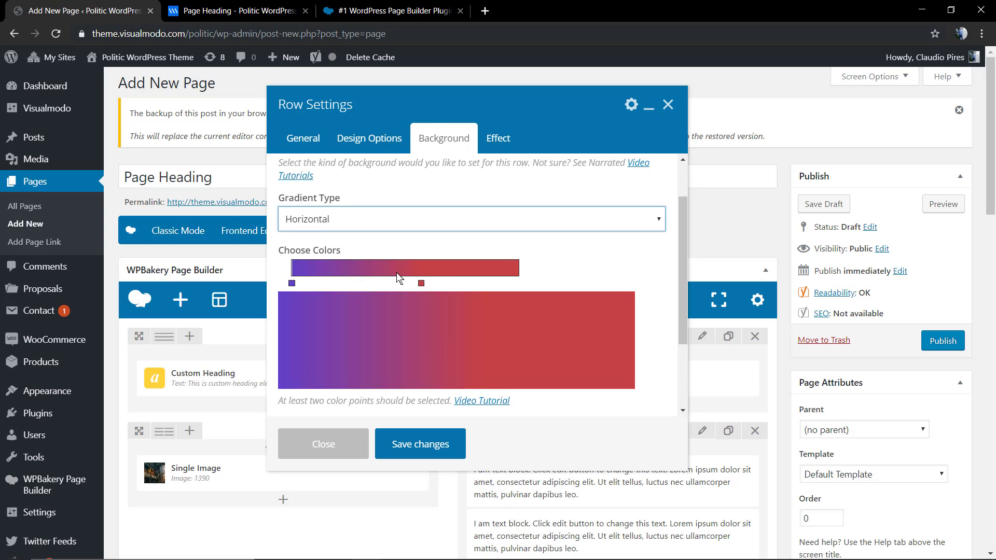
pyautogui.scroll(-2, 398, 278)
pyautogui.click(435, 452)
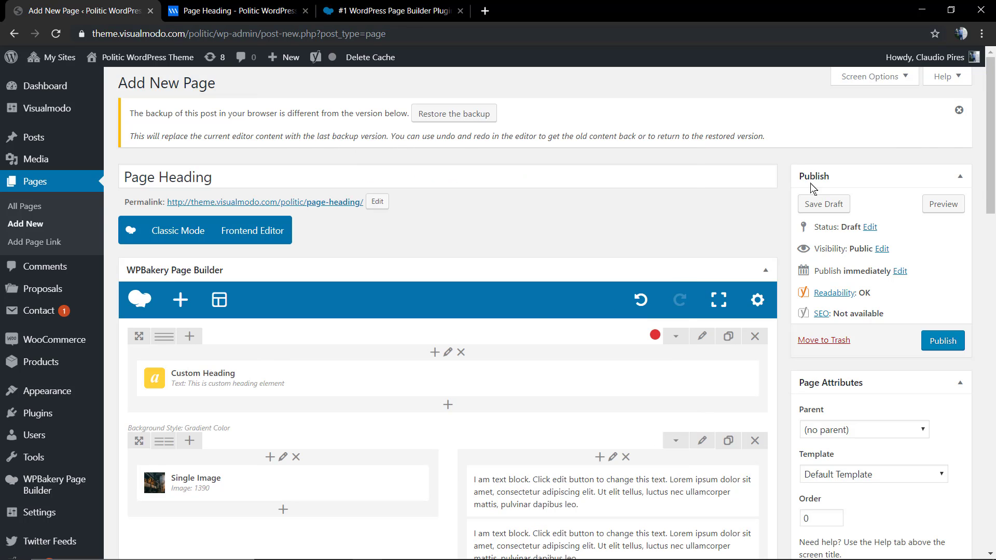
pyautogui.click(943, 203)
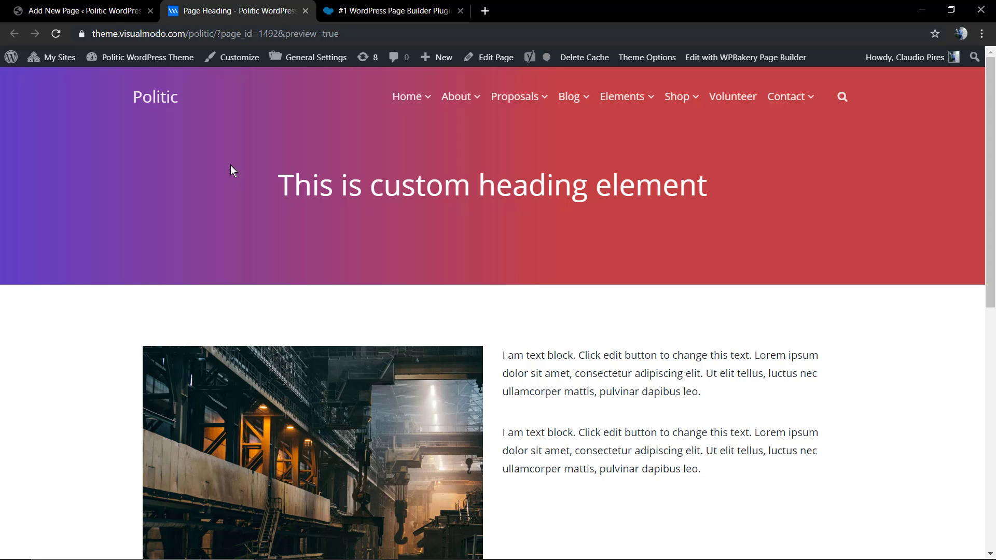
pyautogui.click(97, 9)
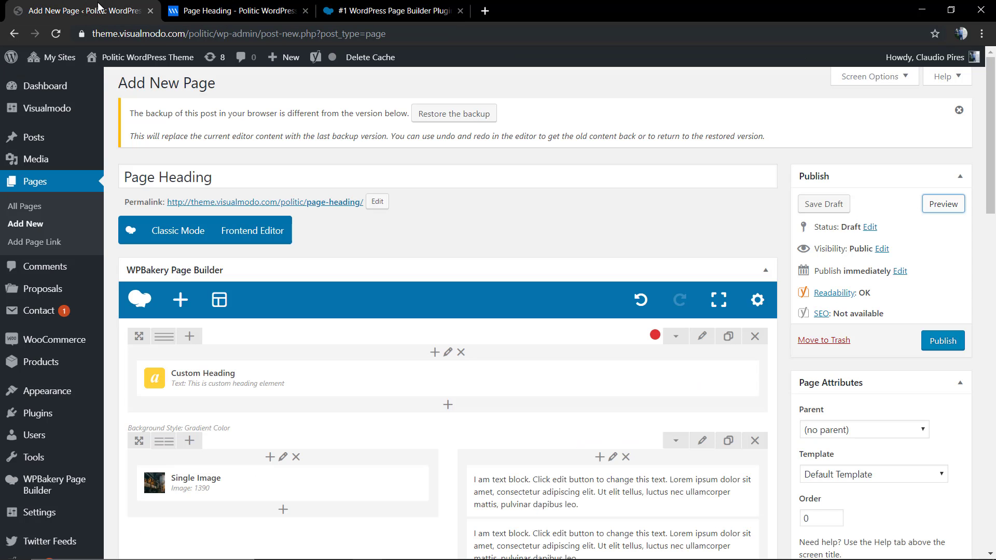
# Add a Text Block to the heading row and delete its extra lorem ipsum sentences.
pyautogui.click(448, 405)
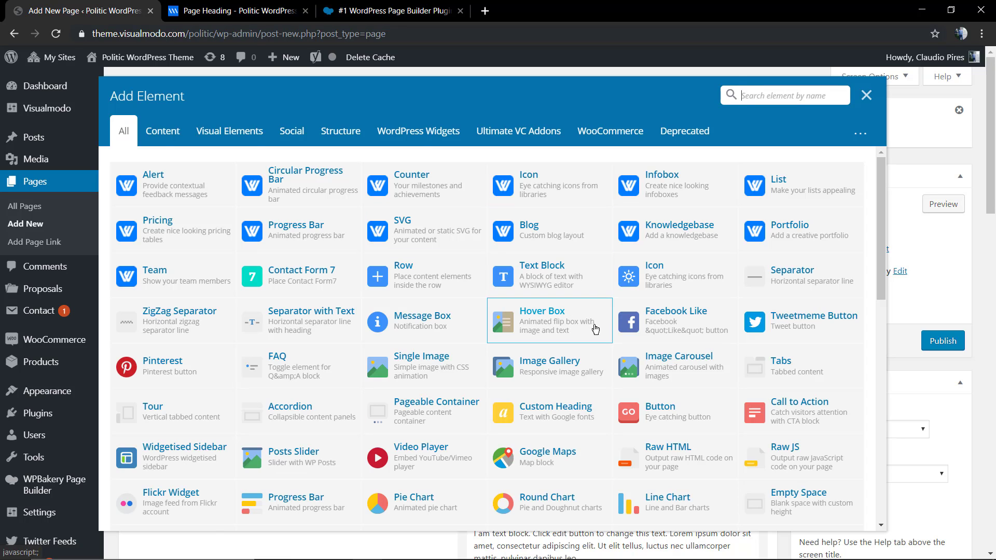
pyautogui.click(565, 272)
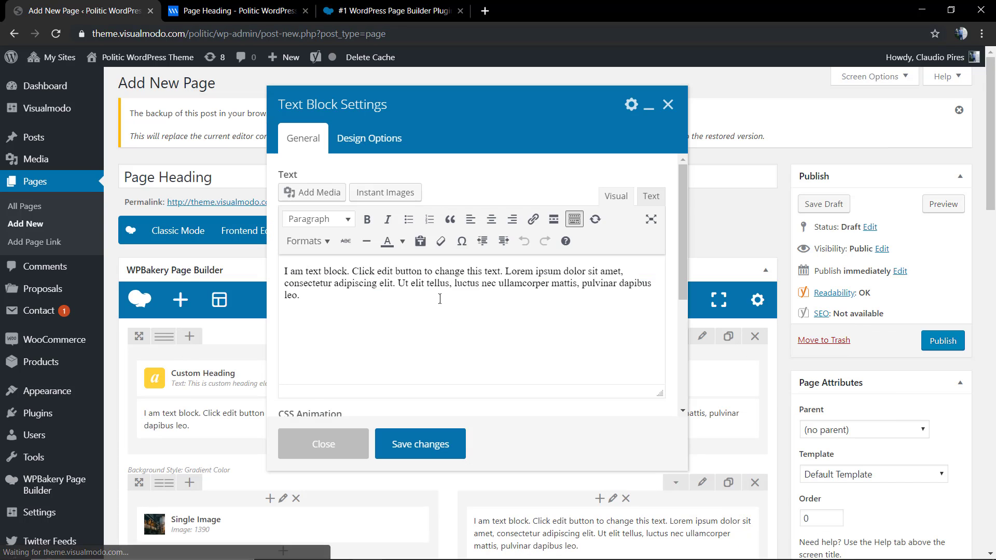
pyautogui.click(399, 305)
pyautogui.moveTo(529, 270); pyautogui.dragTo(588, 300)
pyautogui.press('BackSpace')
# Centre the subtitle text, make it white, save, and preview it in the gradient banner.
pyautogui.hotkey('ctrl', 'a')
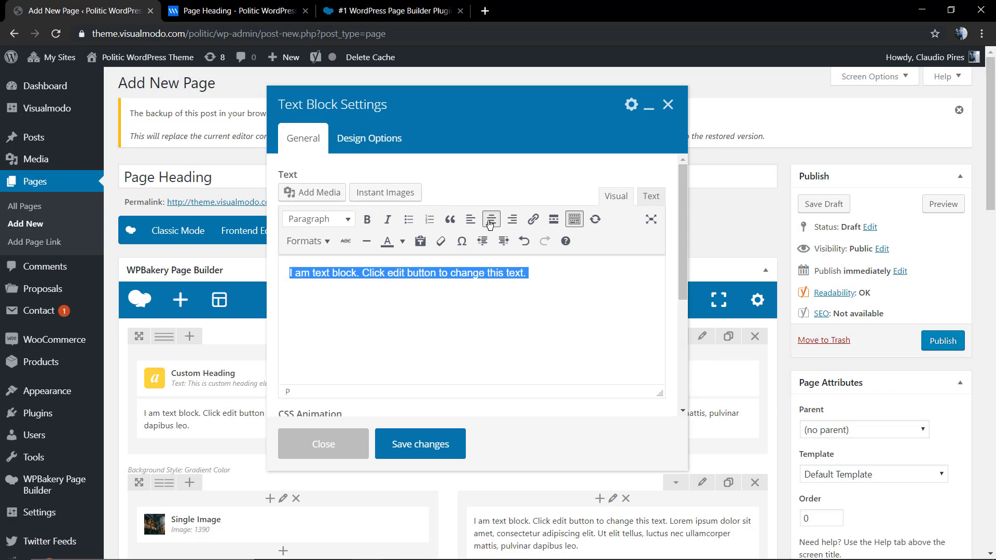
pyautogui.click(491, 219)
pyautogui.click(398, 242)
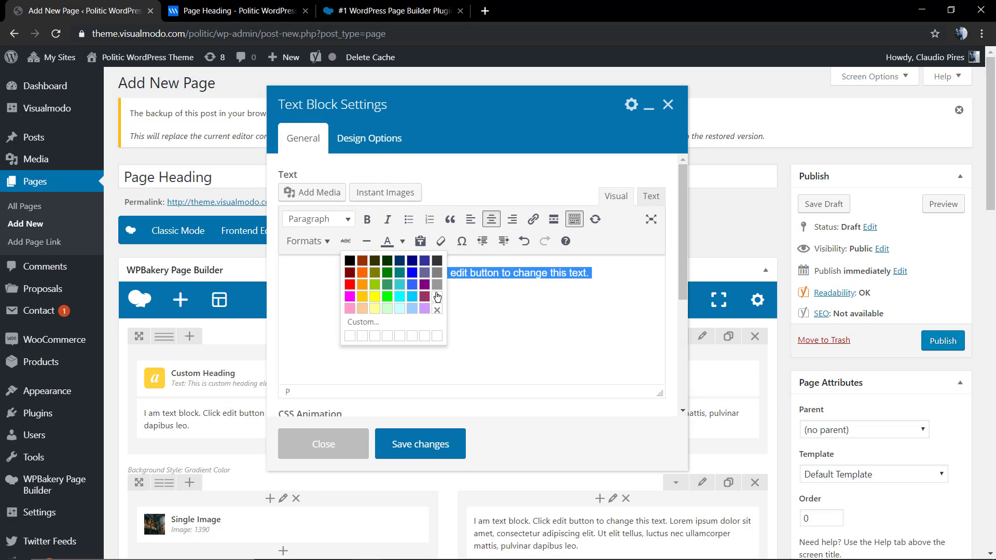
pyautogui.click(438, 298)
pyautogui.click(437, 446)
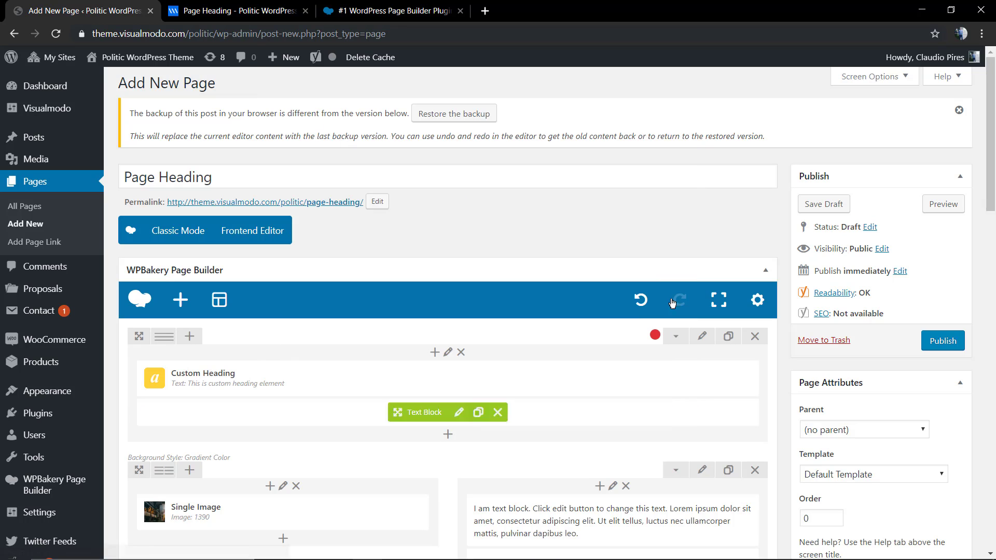
pyautogui.click(943, 203)
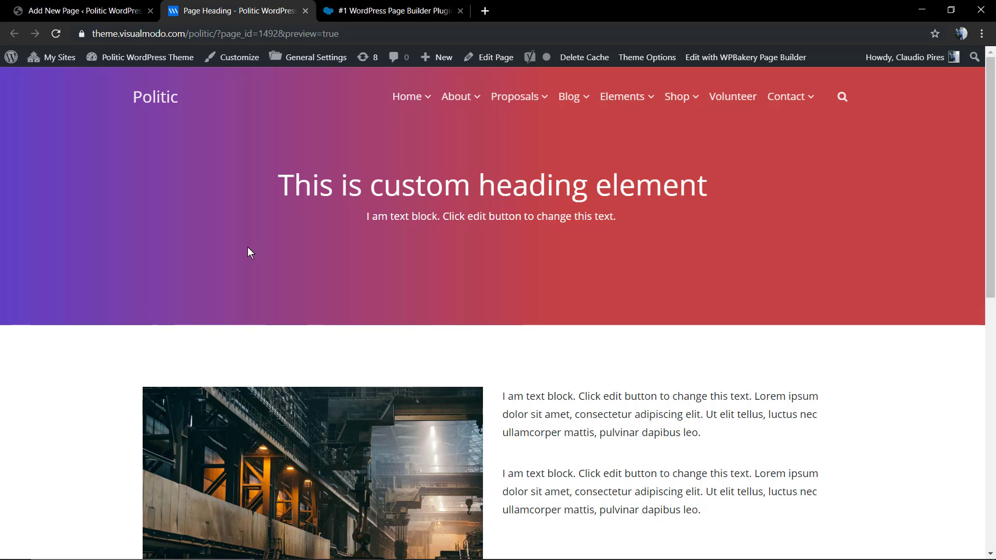
pyautogui.click(86, 11)
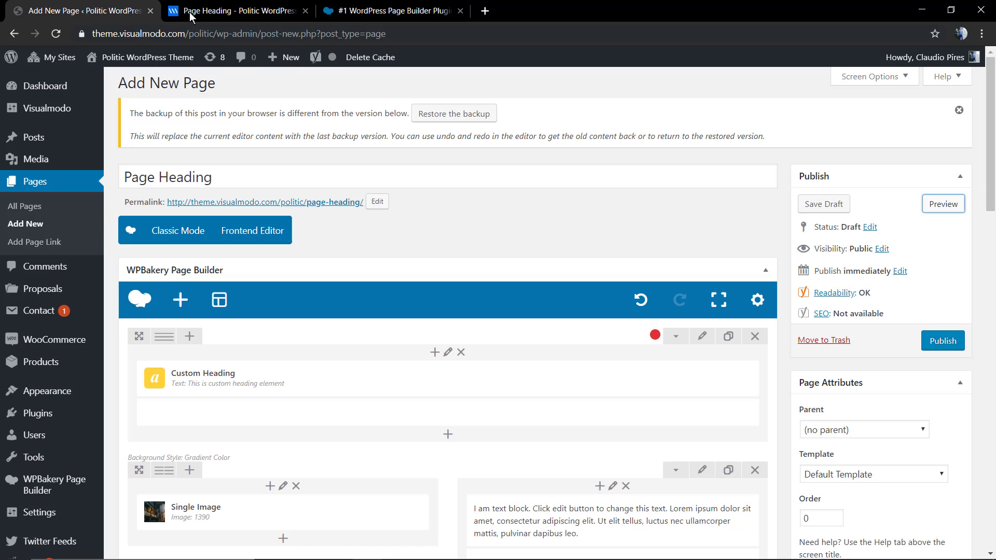
# Insert a Just Icon element into the gradient row and choose the house icon.
pyautogui.click(435, 353)
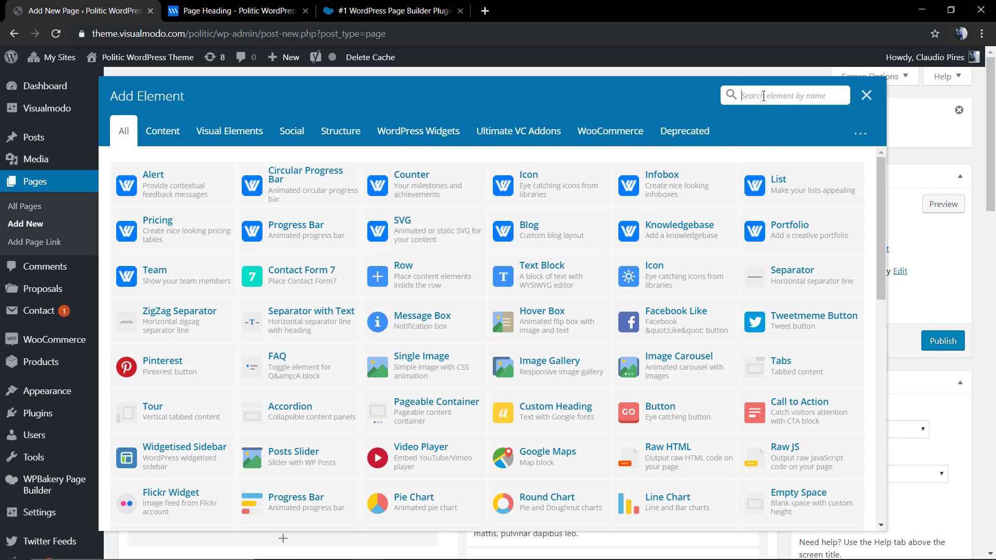
pyautogui.write('icon')
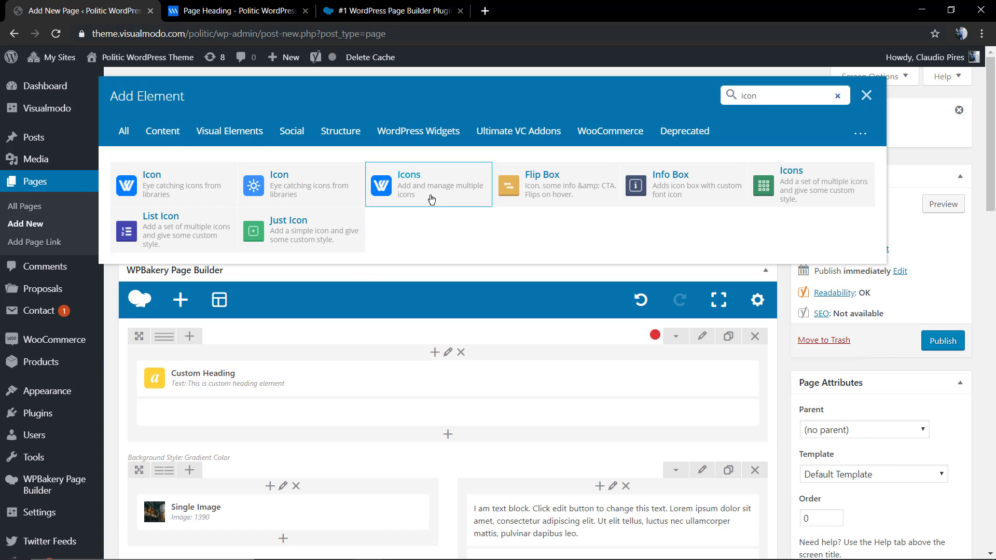
pyautogui.click(301, 229)
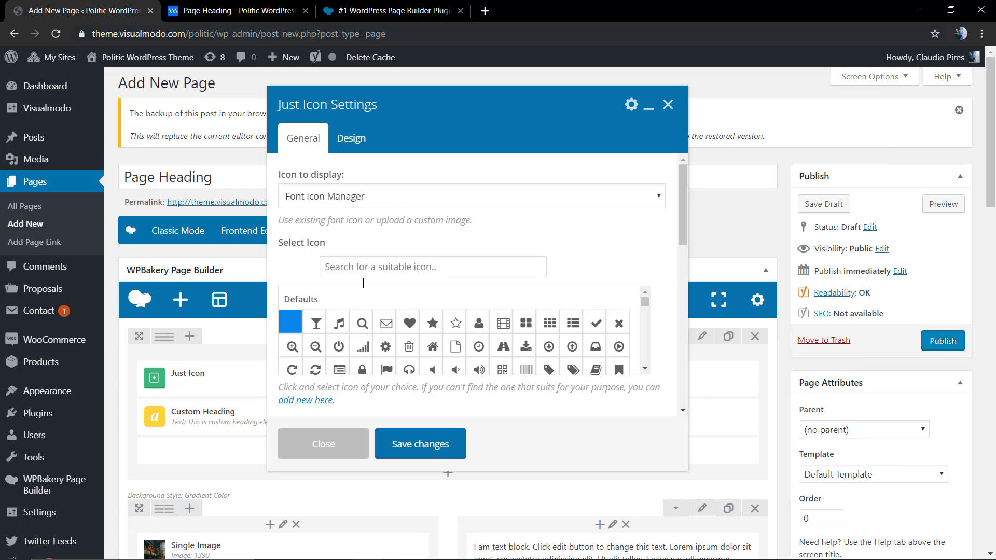
pyautogui.click(372, 332)
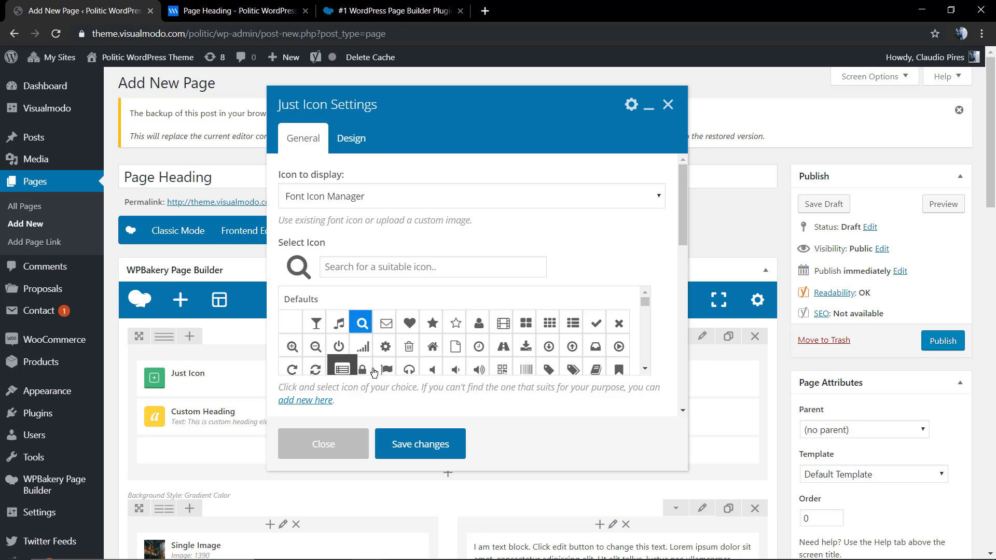
pyautogui.click(433, 346)
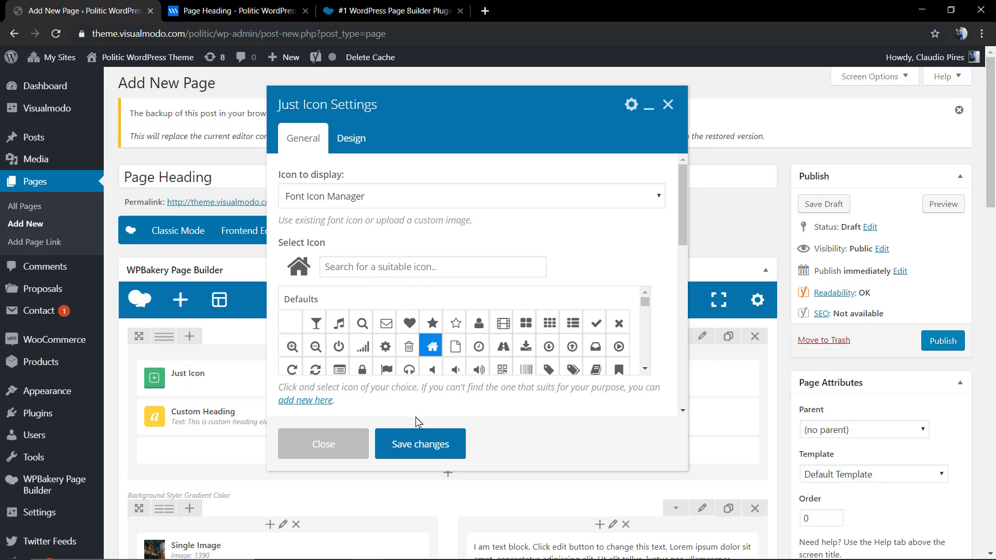
# Colour the house icon white, keep it centred, save the element and preview the page.
pyautogui.scroll(-4, 393, 298)
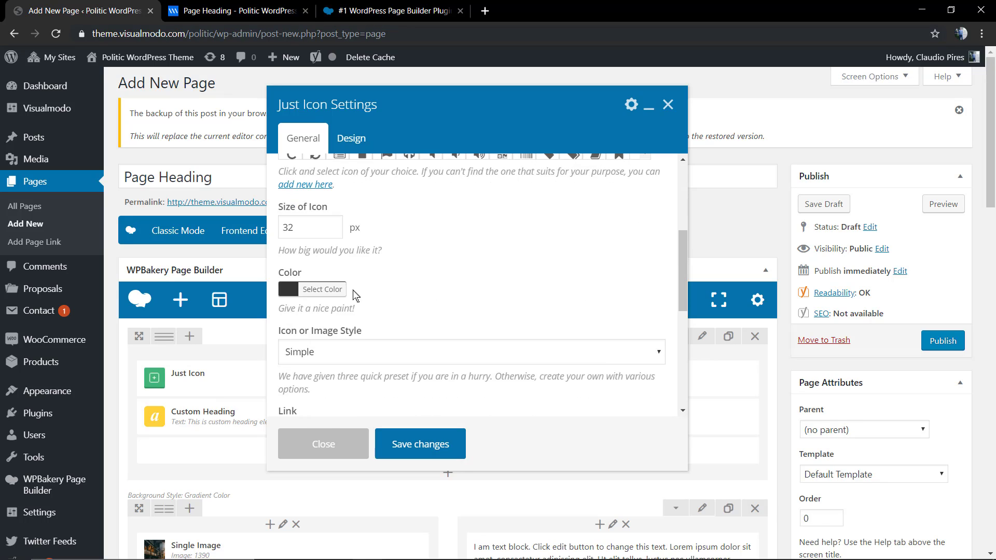
pyautogui.click(314, 288)
pyautogui.click(322, 327)
pyautogui.click(466, 308)
pyautogui.scroll(-3, 498, 283)
pyautogui.click(334, 251)
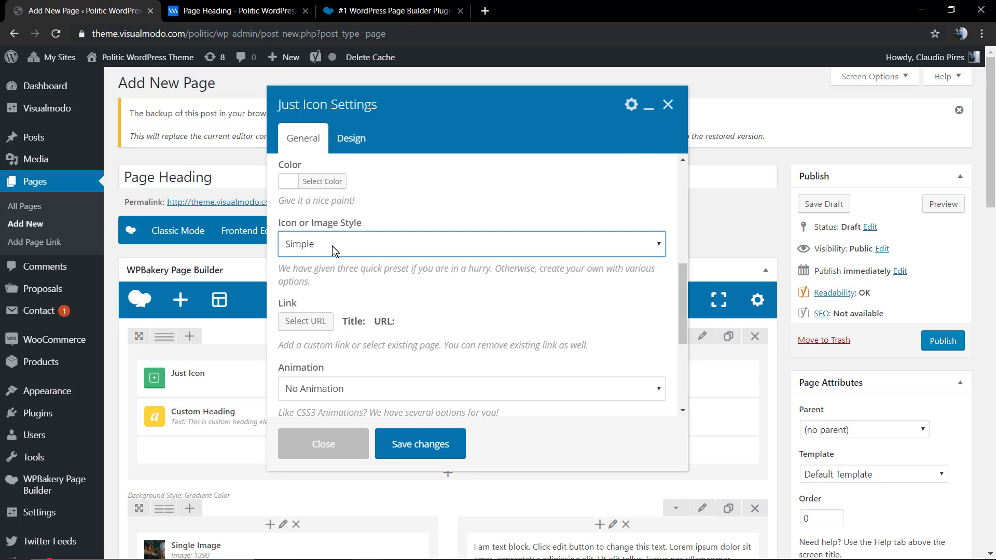
pyautogui.scroll(-2, 378, 297)
pyautogui.scroll(-2, 347, 353)
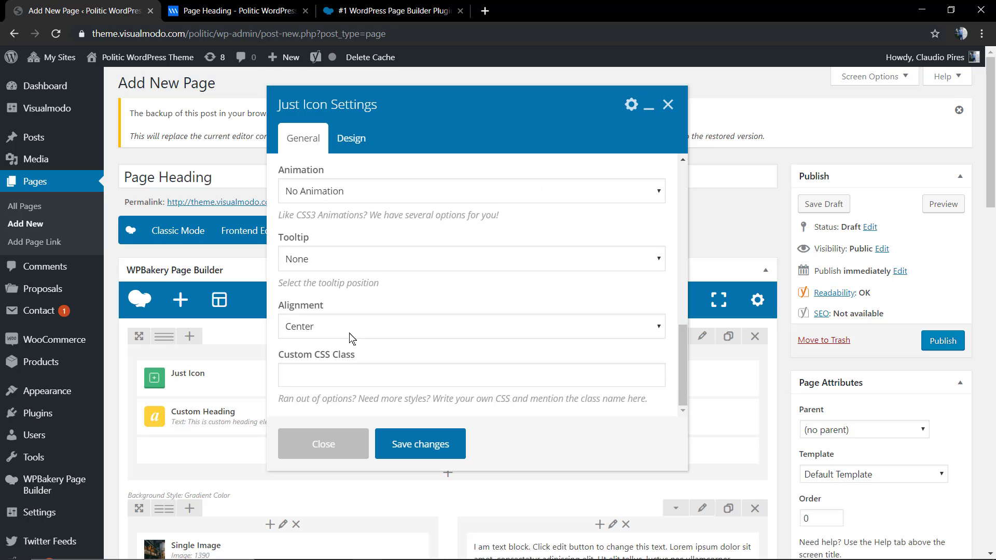
pyautogui.click(349, 327)
pyautogui.click(354, 327)
pyautogui.click(409, 449)
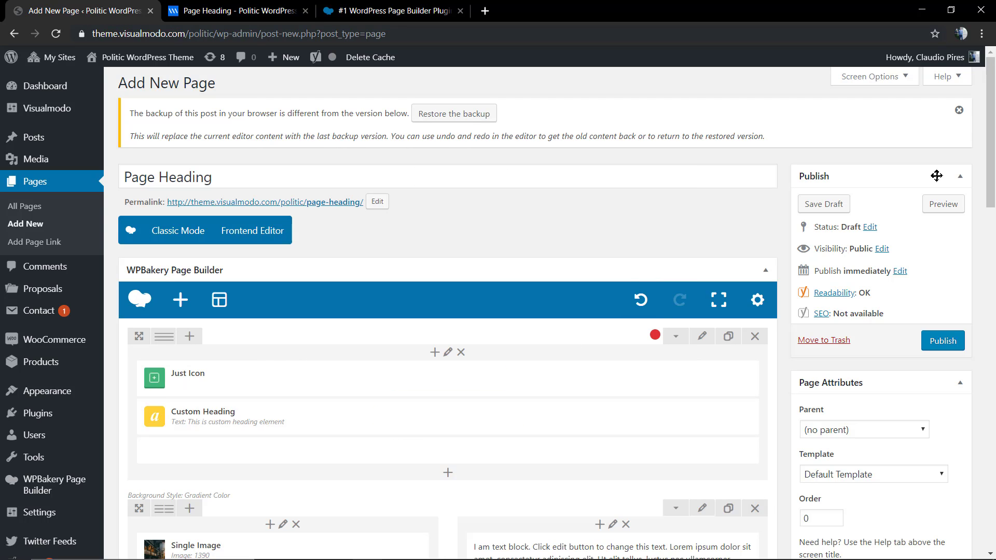
pyautogui.click(944, 204)
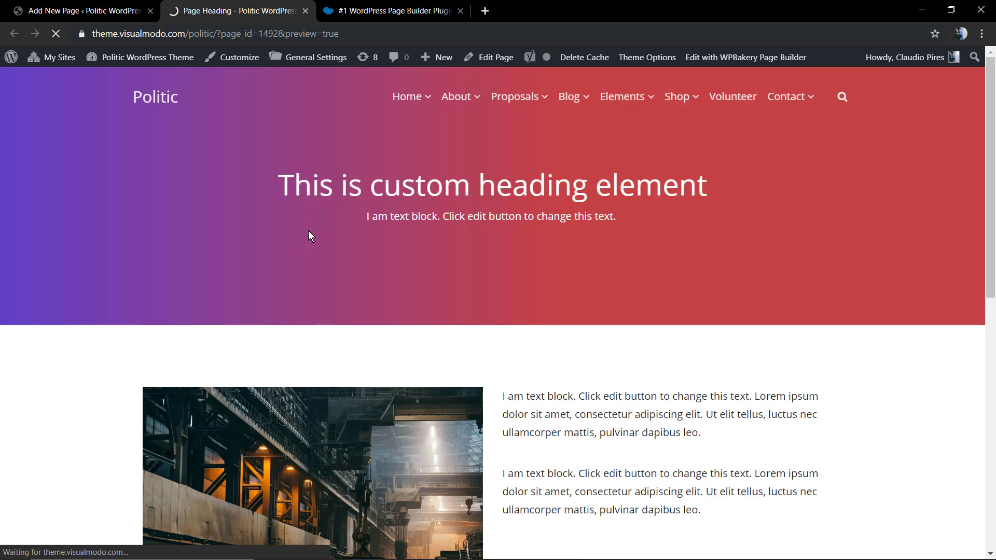